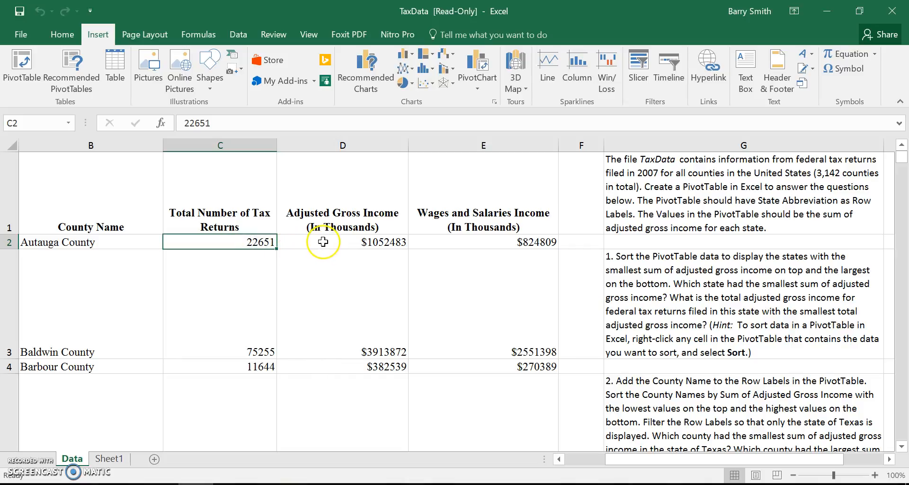
left_click_drag(323, 242, 322, 241)
left_click(251, 195)
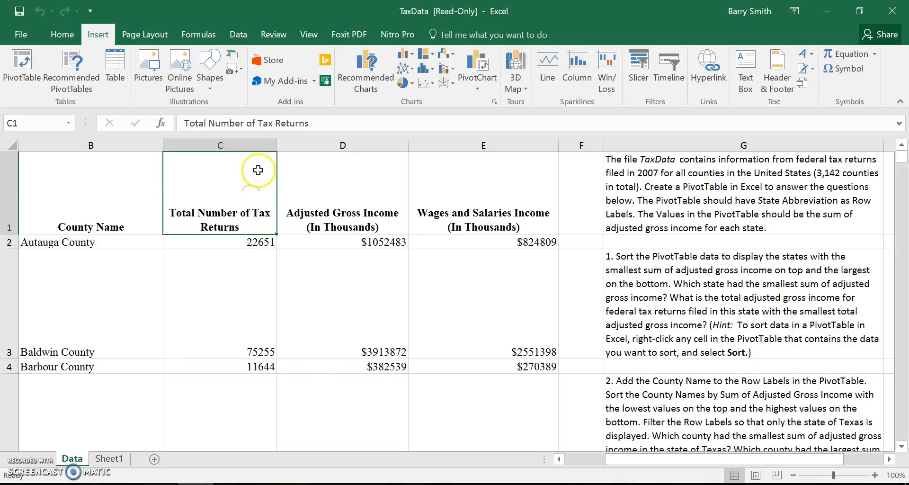
left_click_drag(258, 170, 313, 171)
key("ctrl+shift+End")
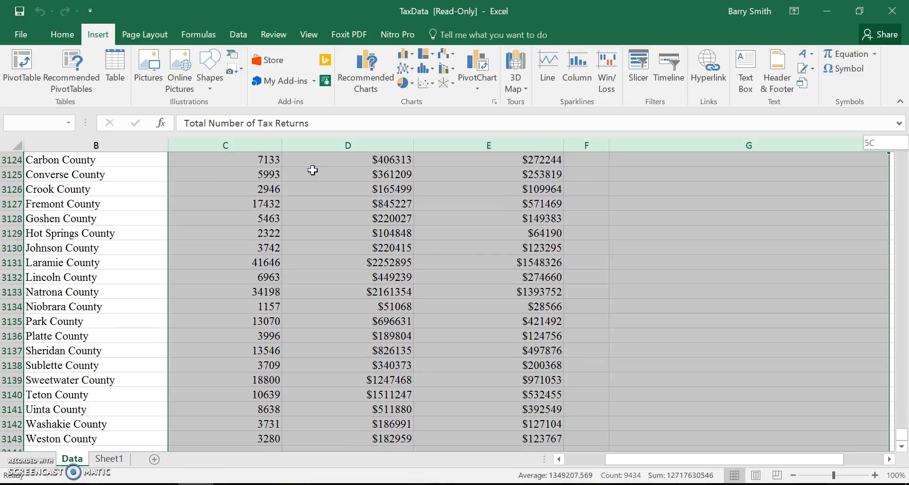
key("shift+Left")
key("shift+Left")
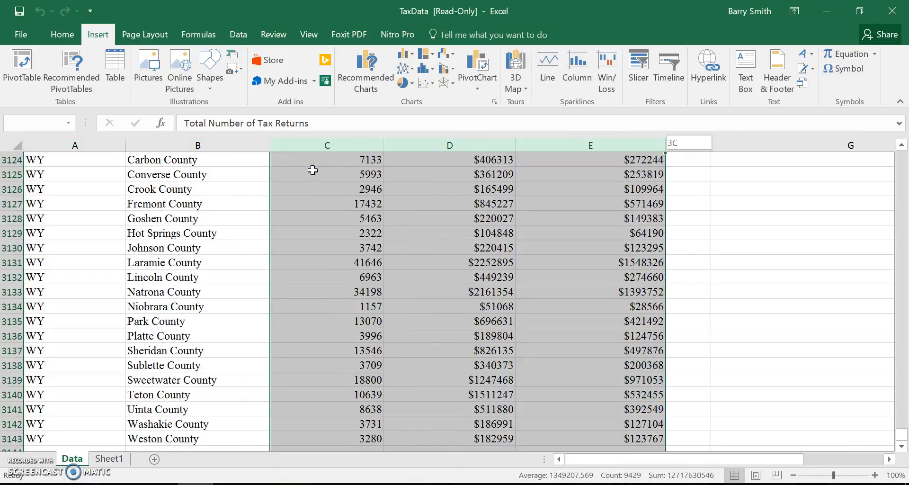
key("Left")
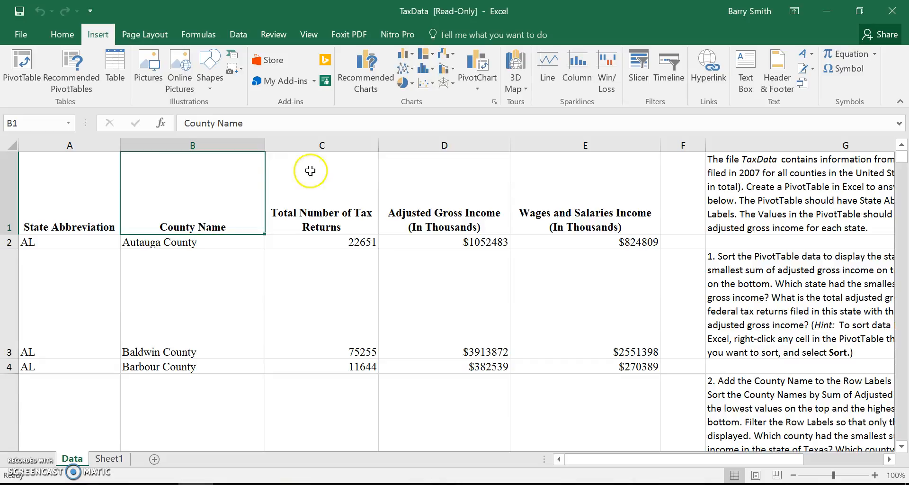
- Insert an XY scatter chart from the Total Number of Tax Returns and Adjusted Gross Income columns, C1:D3143, with one combined series
left_click_drag(347, 172, 449, 388)
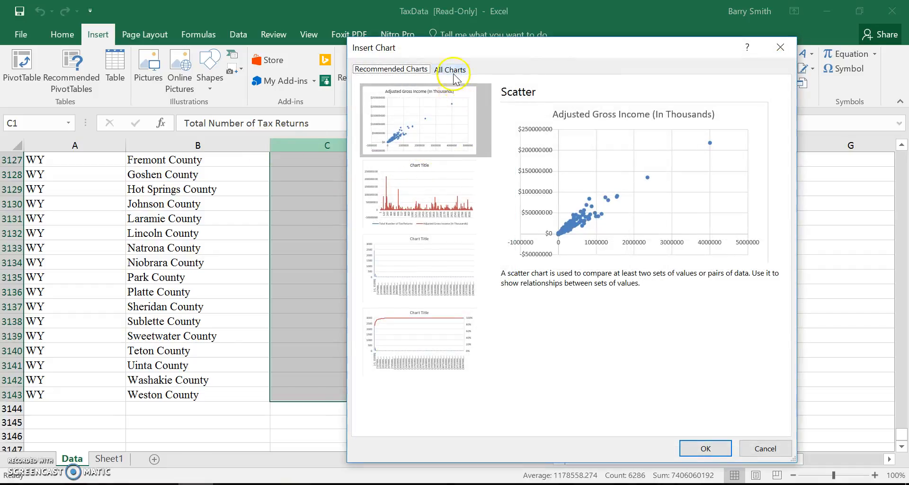
left_click(451, 70)
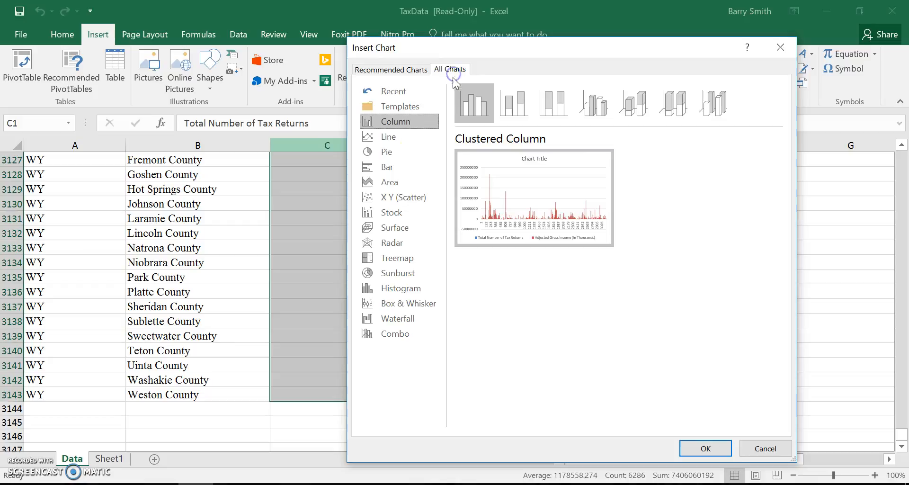
left_click(412, 197)
mouse_move(700, 197)
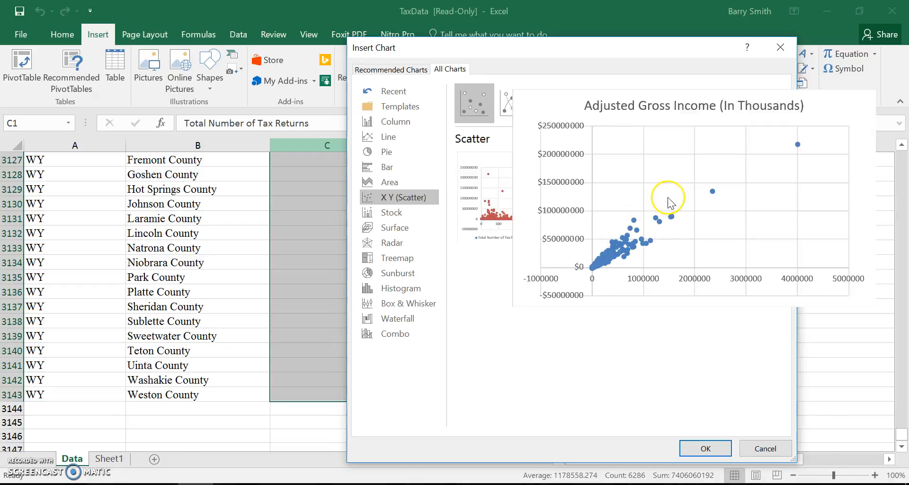
left_click(706, 448)
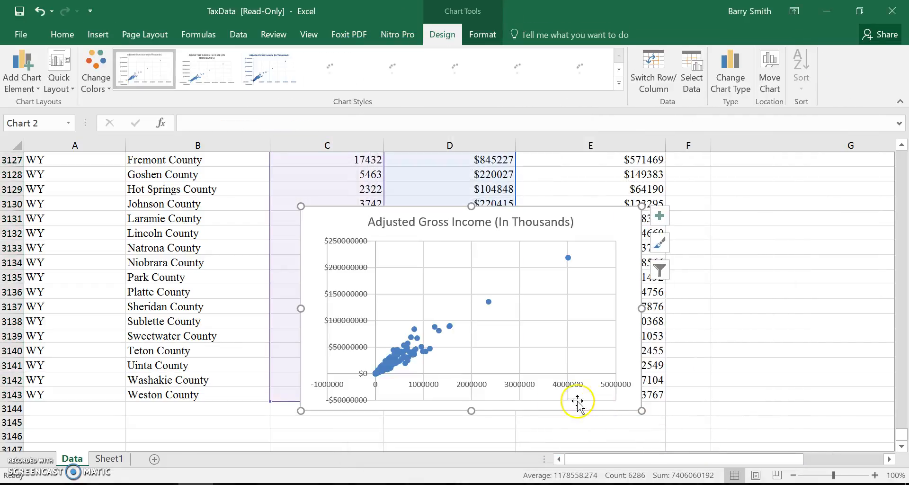
- Move the scatter chart just below the last data row, starting at column C, row 3144
left_click_drag(351, 217, 321, 395)
scroll(450, 300, "down", 2)
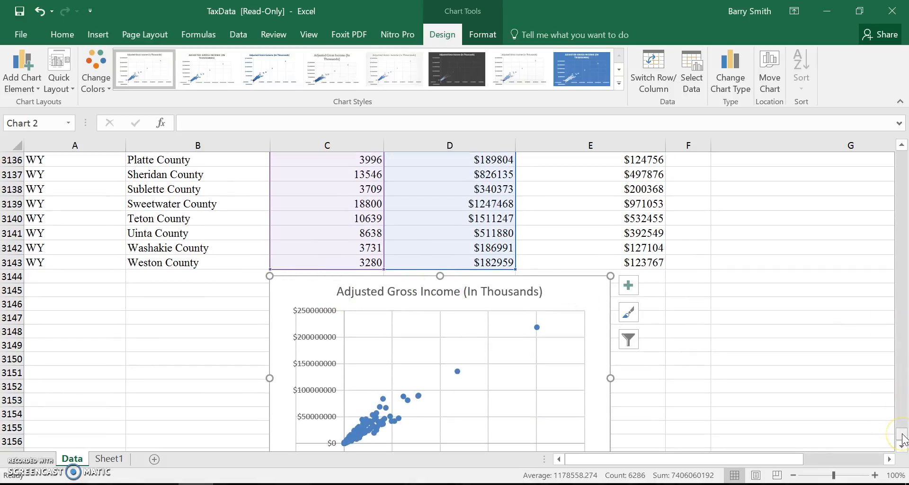
mouse_move(904, 438)
left_mouse_down()
mouse_move(905, 42)
mouse_move(903, 440)
left_mouse_up()
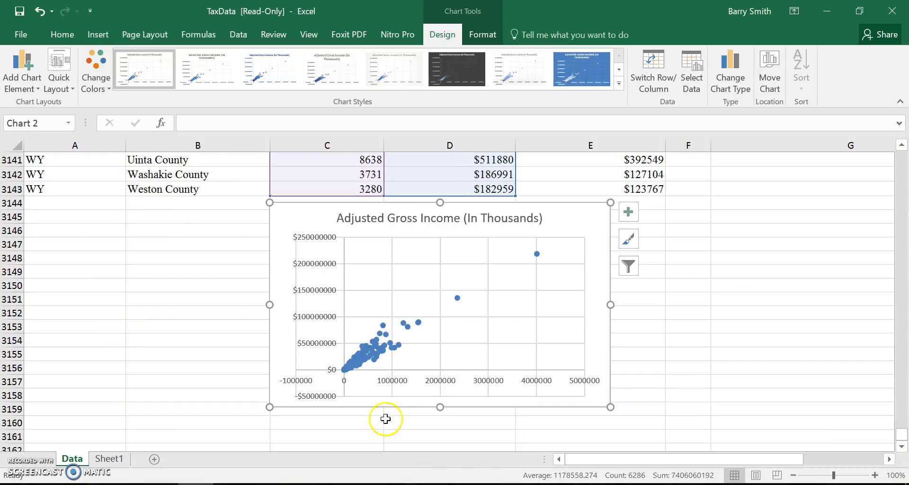
- Add a linear trendline to the scatter series and display its equation and R-squared value on the chart
right_click(379, 341)
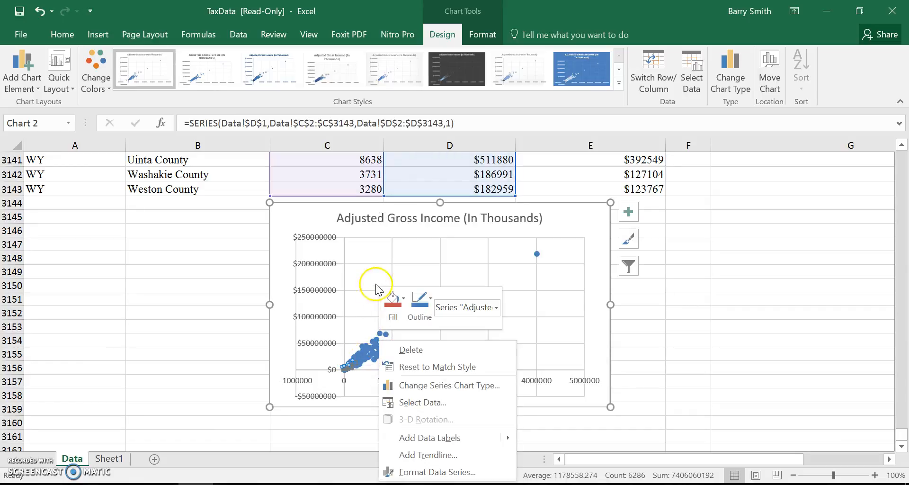
left_click(401, 329)
right_click(386, 337)
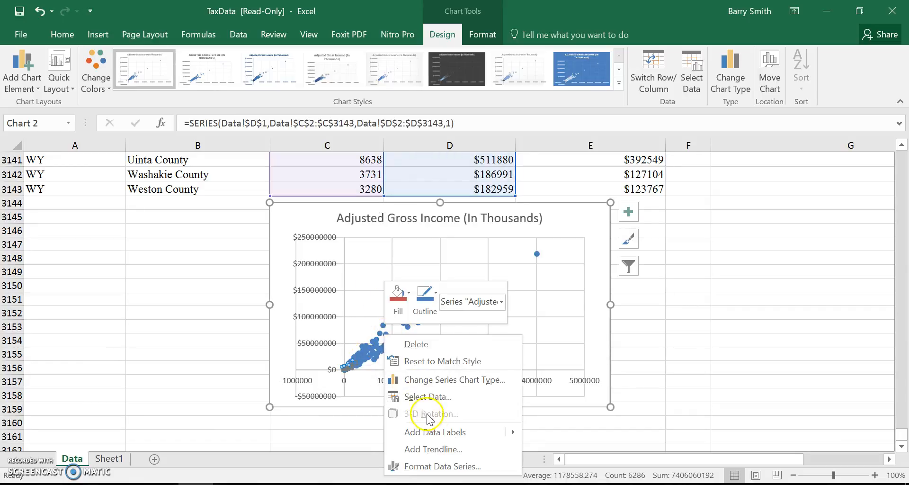
mouse_move(431, 438)
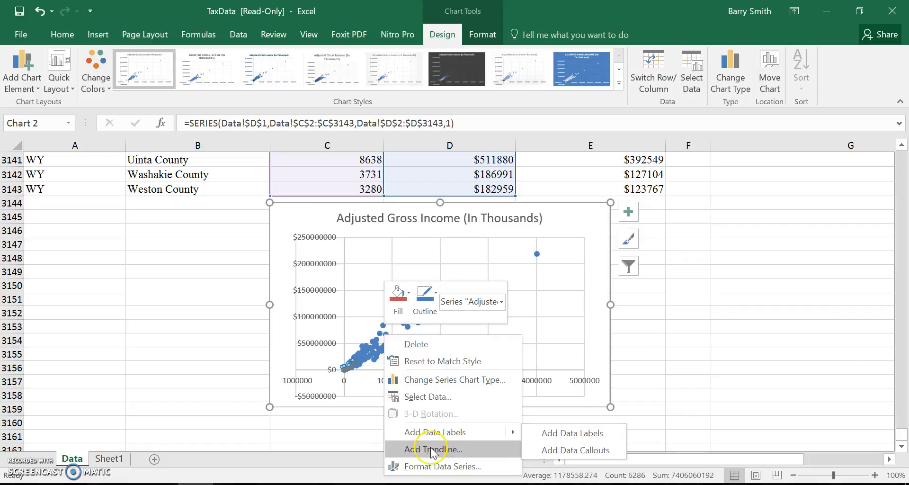
left_click(433, 449)
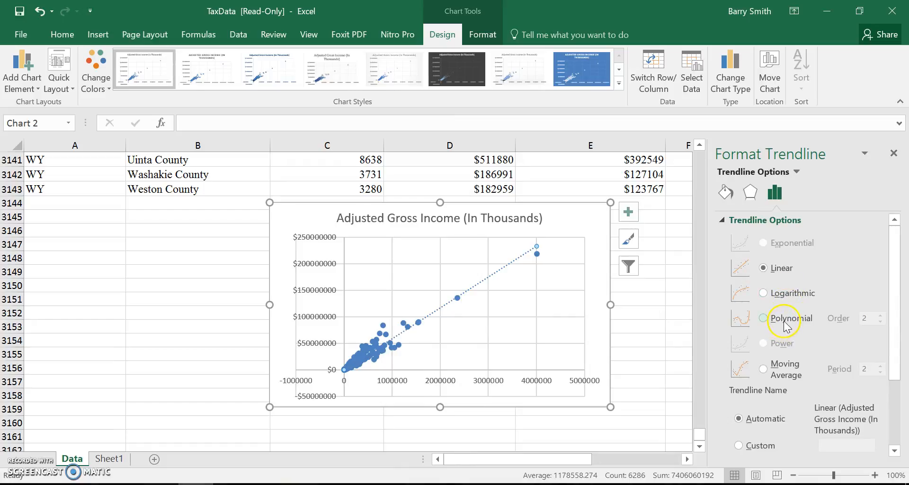
scroll(787, 326, "down", 4)
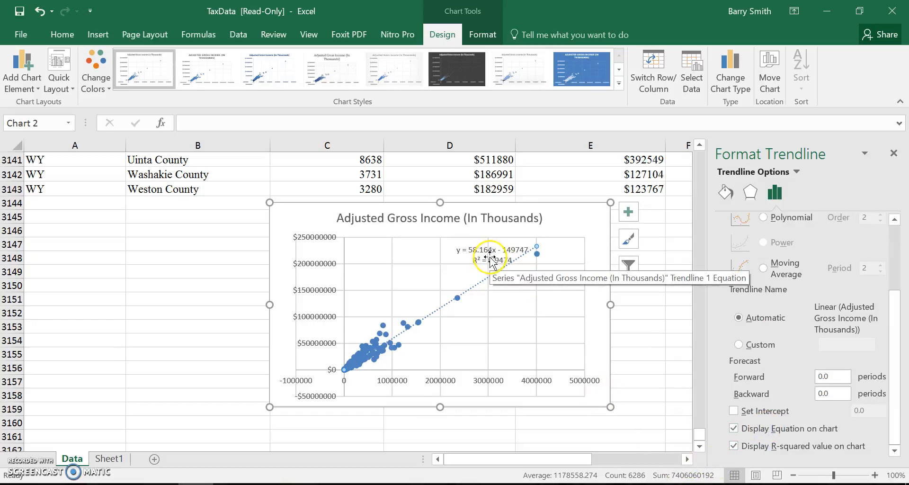
- Try to fit the trendline equation to the left of the chart title by moving the label and resizing the title box
left_click_drag(499, 252, 541, 233)
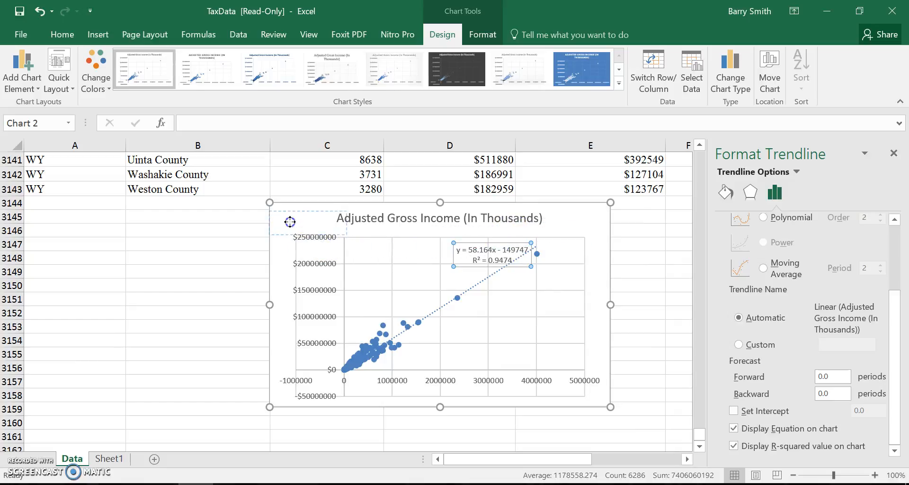
left_click_drag(304, 218, 304, 218)
left_click(468, 217)
left_click_drag(465, 217, 542, 221)
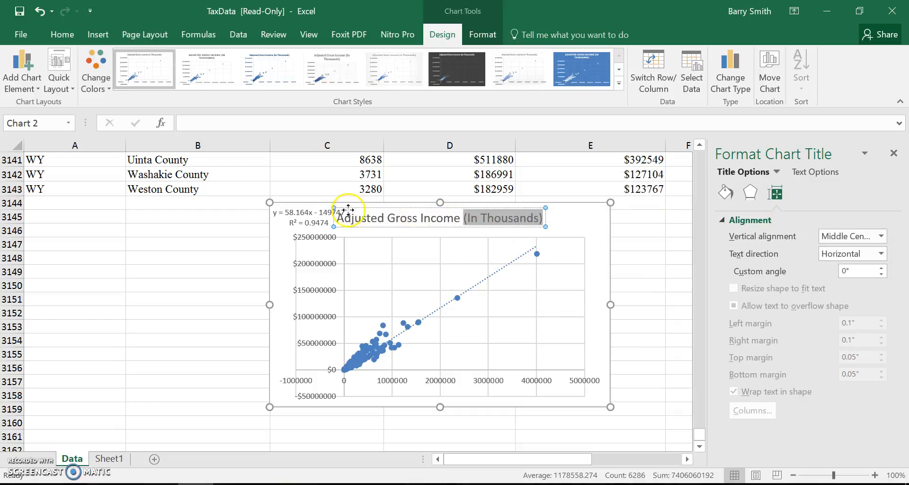
left_click(341, 209)
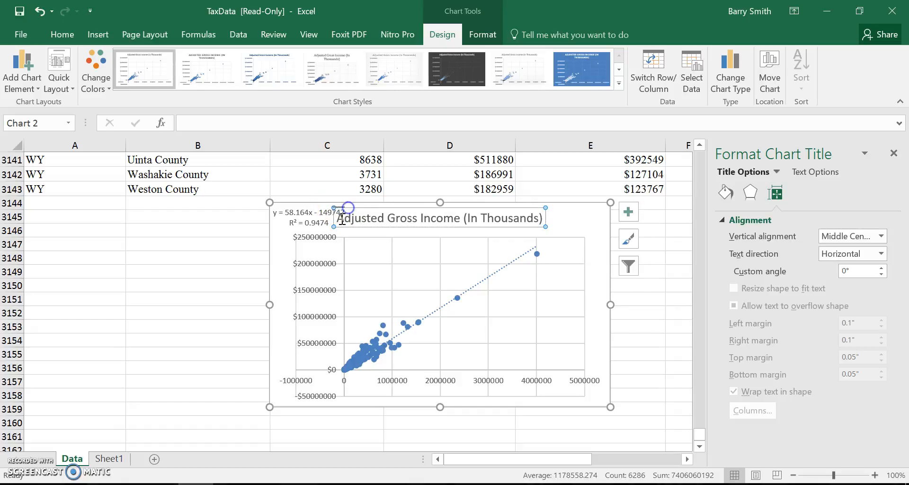
left_click(334, 226)
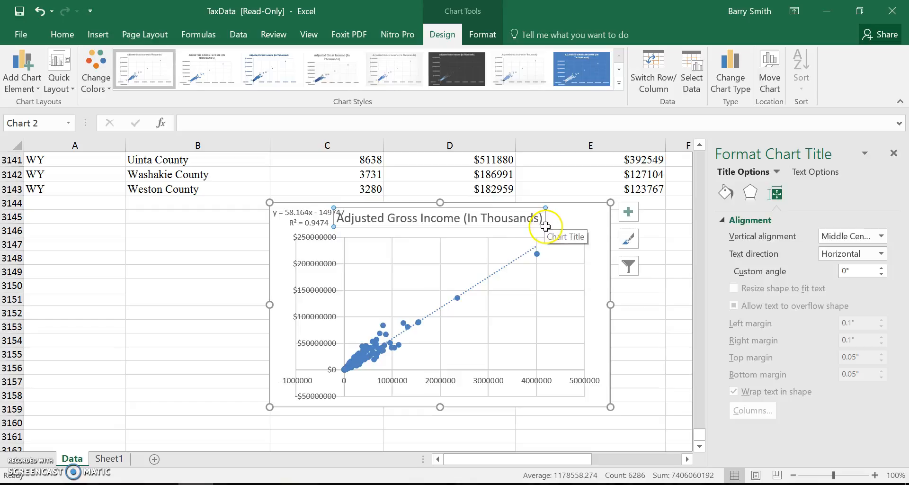
left_click(470, 220)
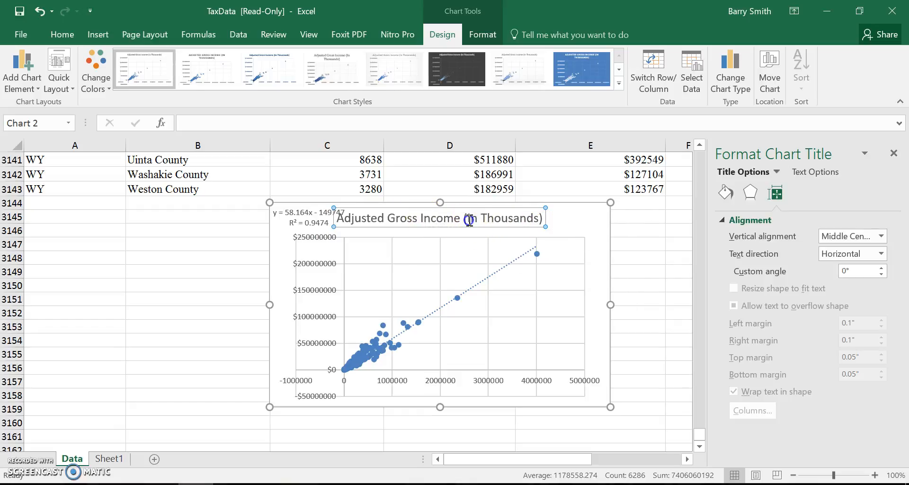
left_click(492, 227)
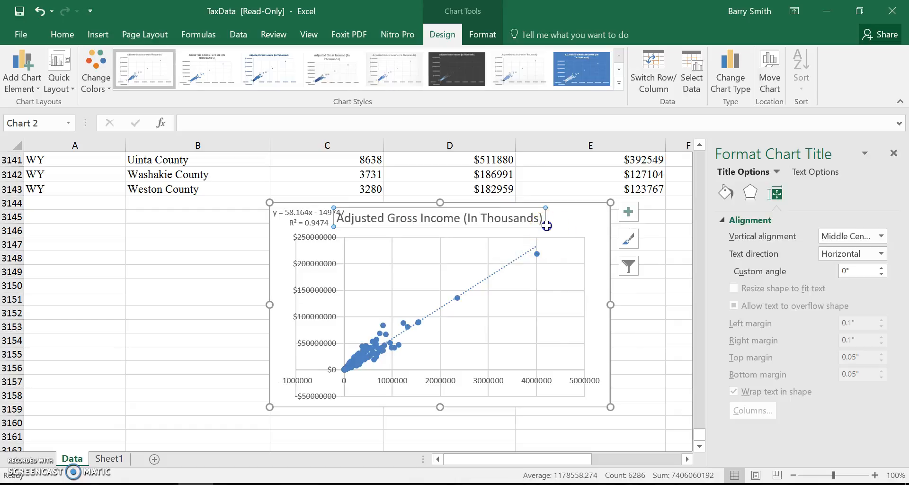
left_click_drag(402, 214, 508, 214)
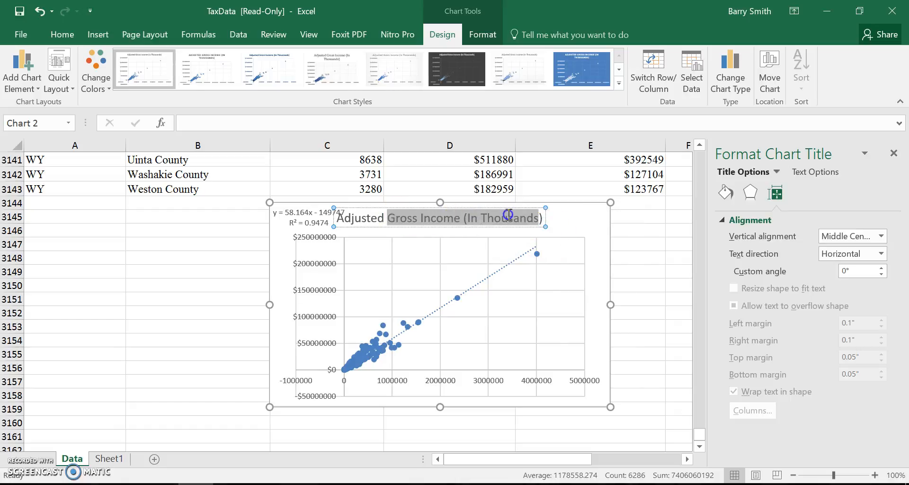
left_click(336, 207)
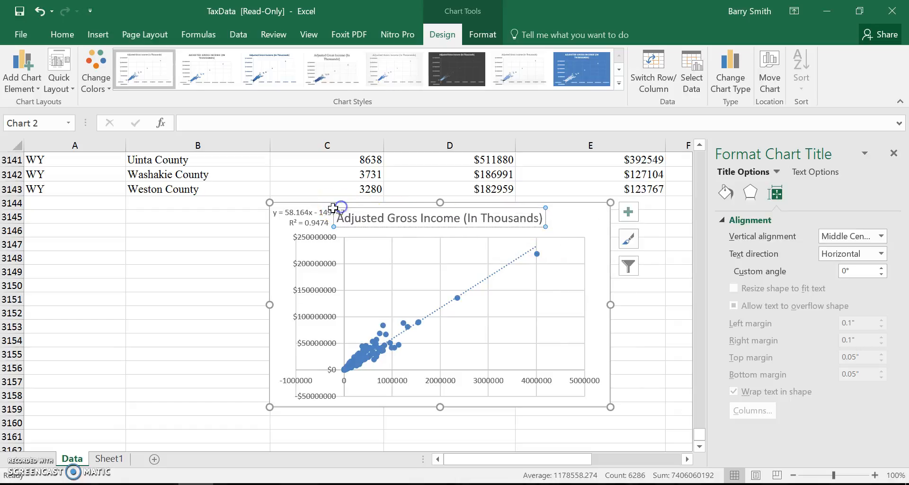
- Enlarge the chart outward from its lower-left corner, place the trendline equation right of the chart title, and finish formatting
left_click(311, 223)
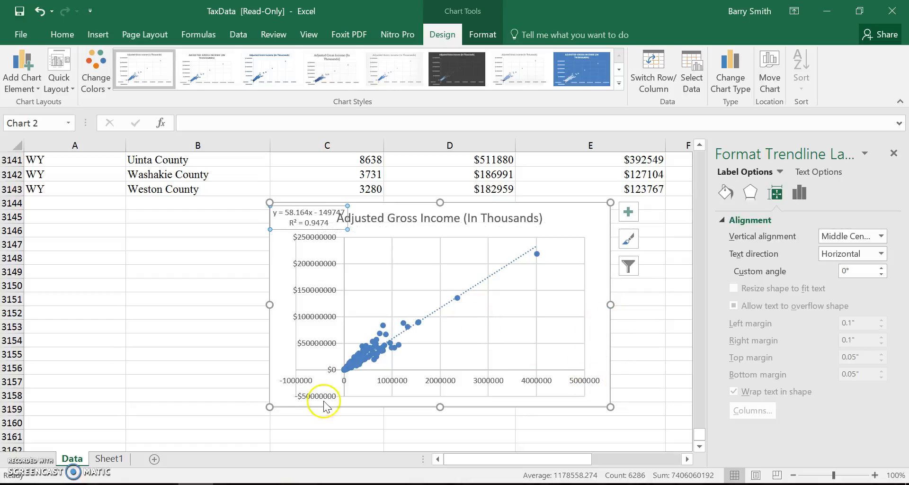
left_click_drag(268, 408, 136, 462)
left_click(301, 206)
left_click_drag(523, 205, 524, 206)
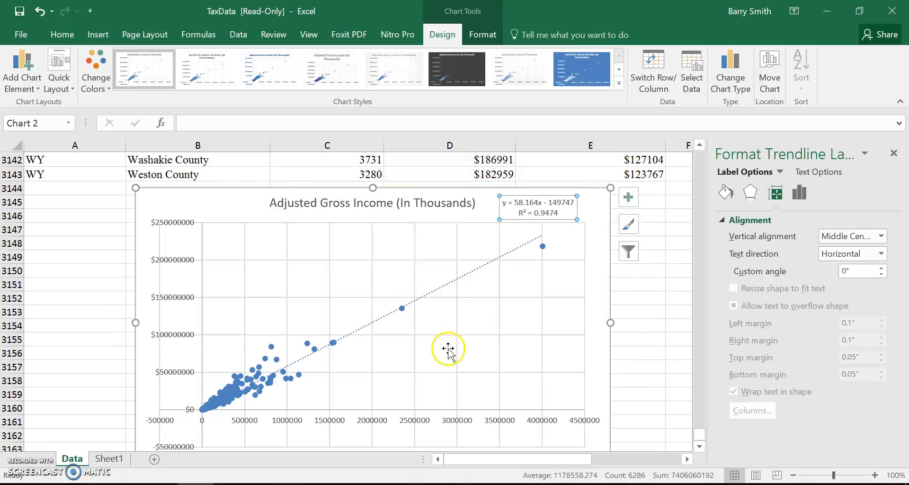
left_click(608, 319)
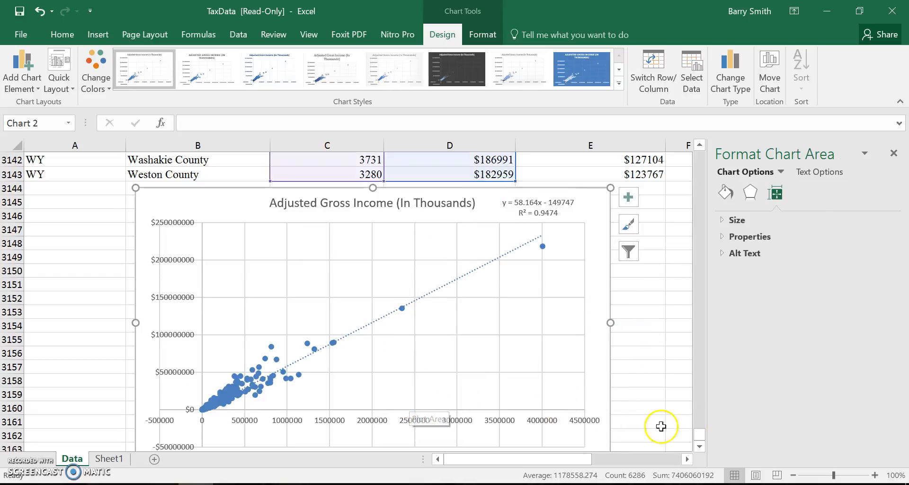
left_click(895, 153)
- Start a PivotTable at cell A1 of the existing Sheet1, with a table or range as its data source
left_click_drag(902, 434, 902, 158)
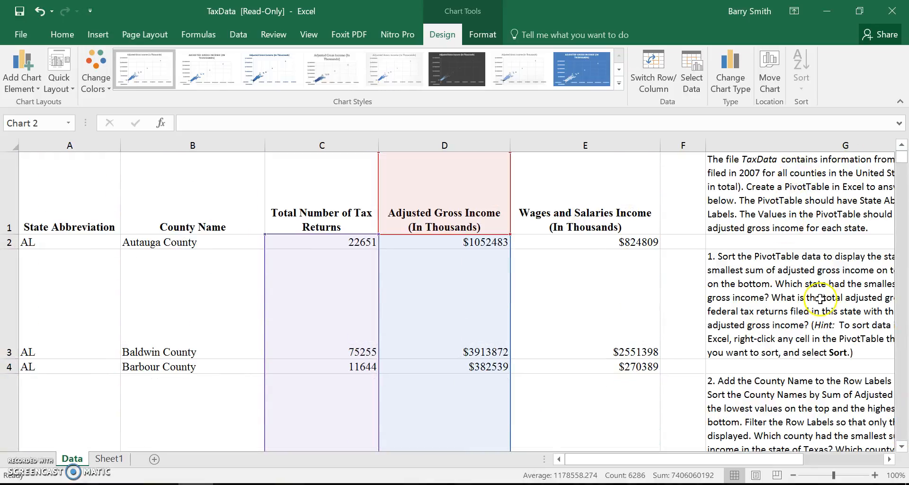
left_click_drag(739, 457, 812, 450)
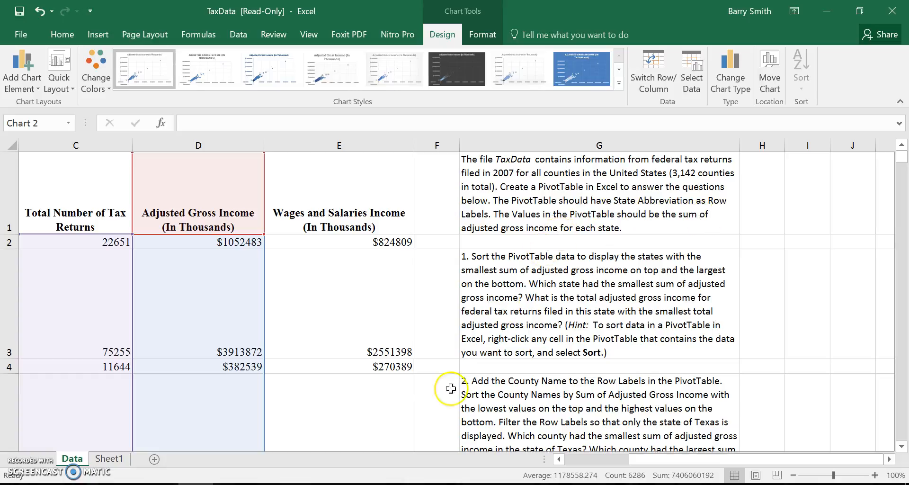
left_click(101, 460)
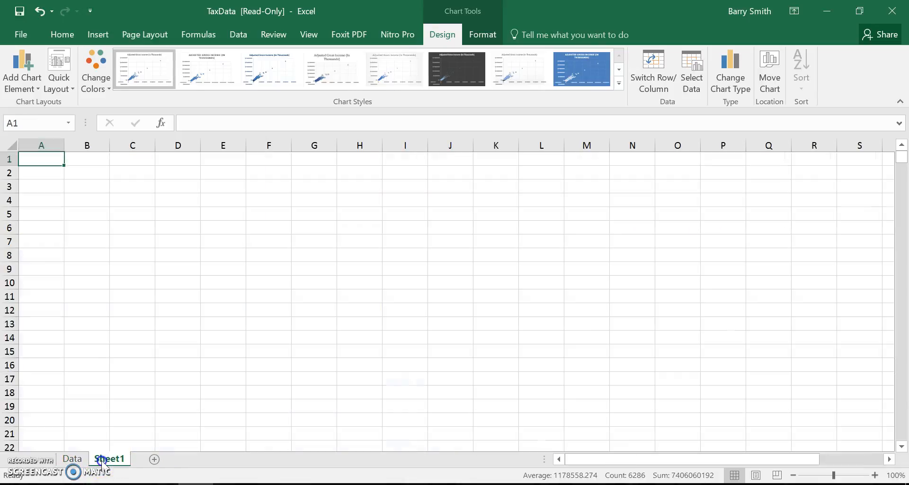
left_click(107, 38)
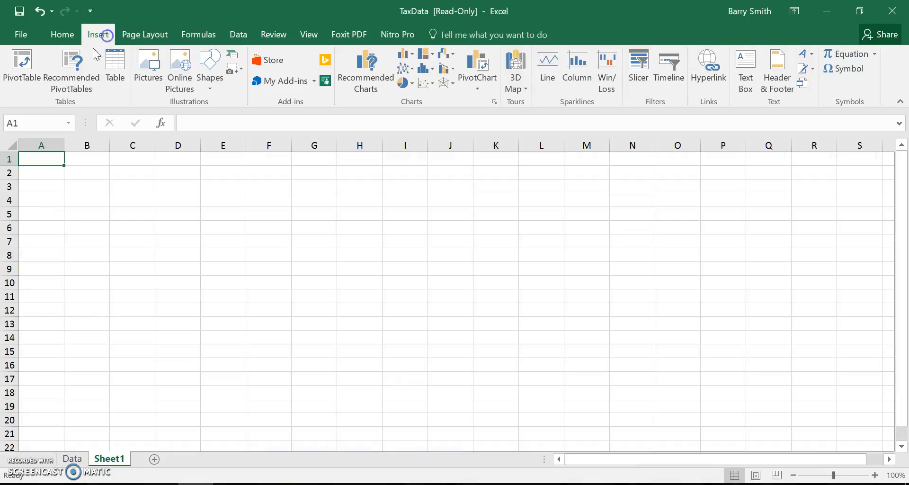
left_click(22, 77)
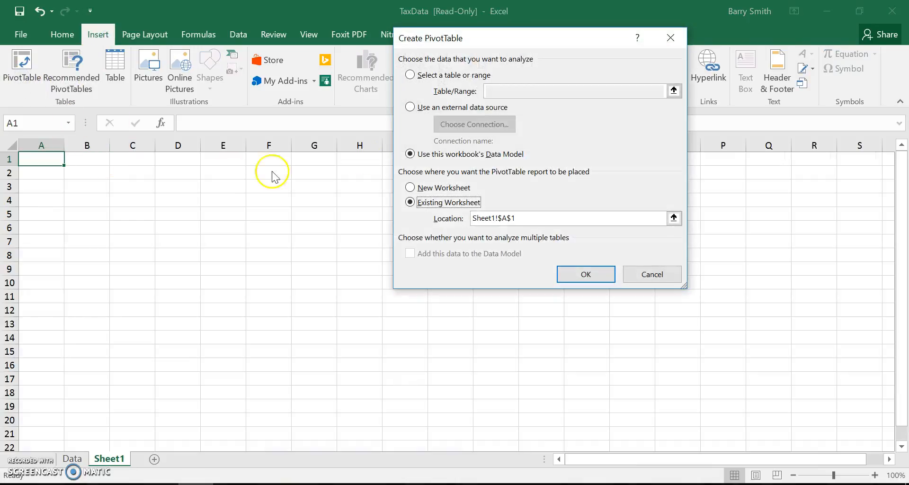
left_click(410, 75)
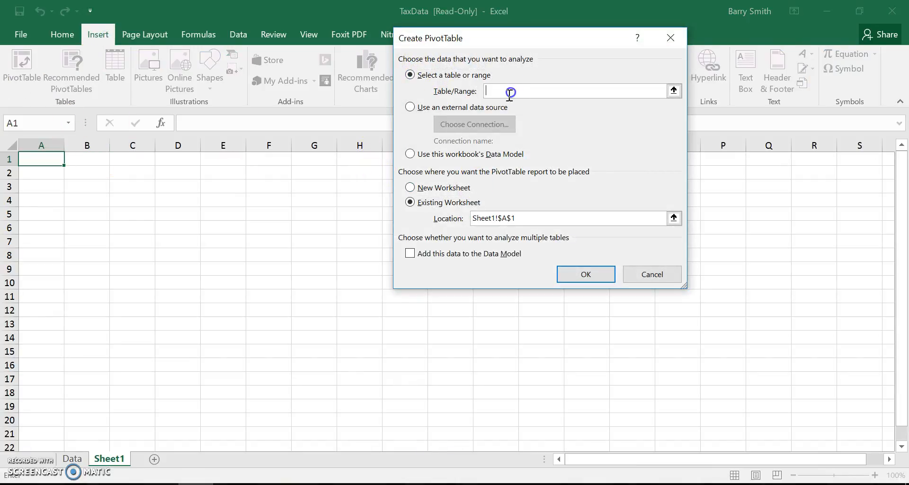
- Set the PivotTable source to Data!$A$1:$E$3143, include the data in the Data Model, and create the PivotTable
left_click(73, 460)
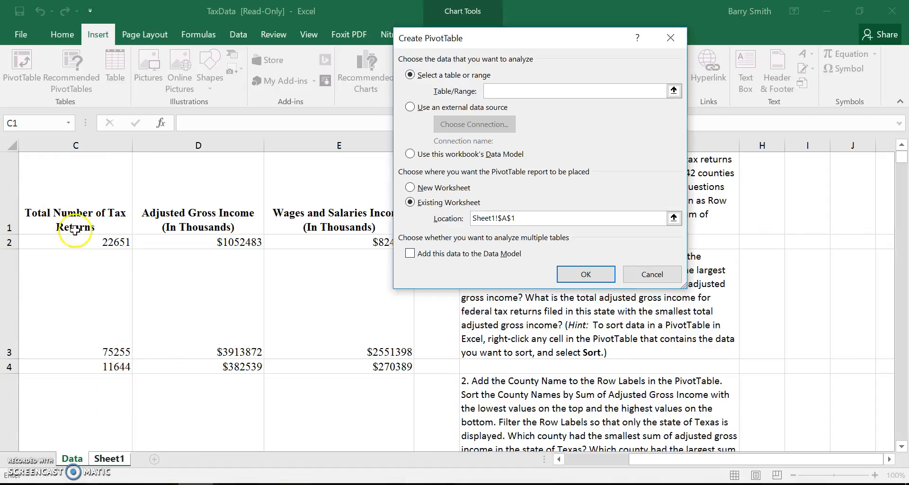
left_click_drag(505, 37, 610, 26)
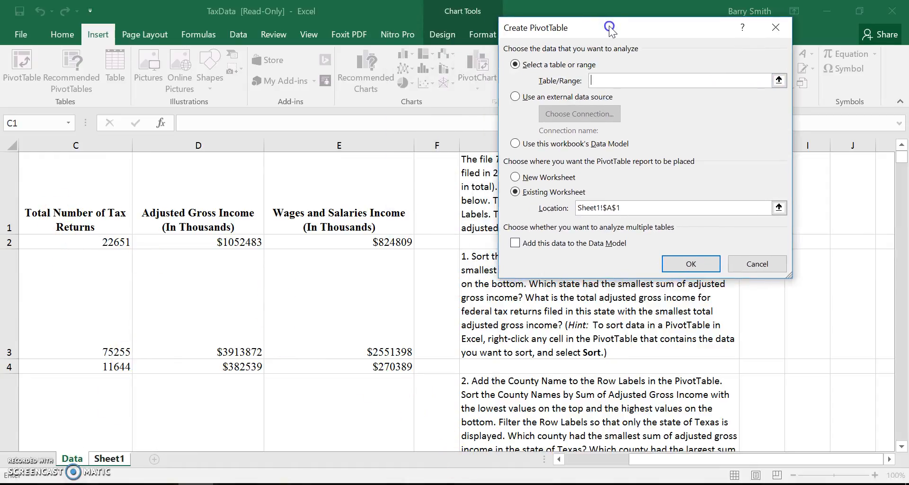
left_click_drag(365, 171, 22, 189)
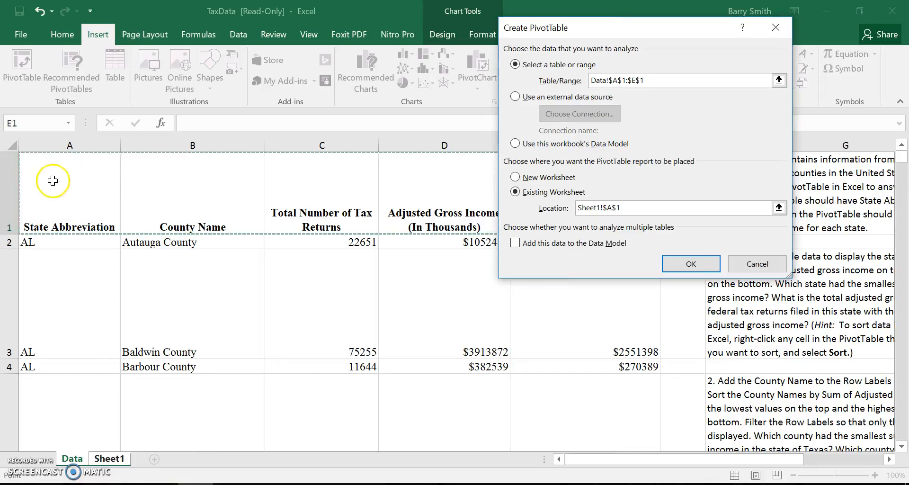
left_click_drag(55, 197, 562, 211)
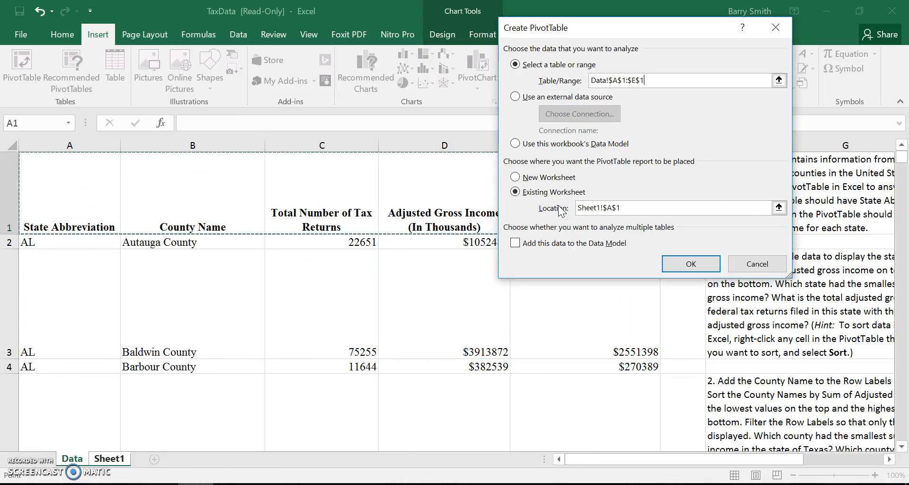
left_click_drag(55, 180, 606, 420)
left_click(569, 244)
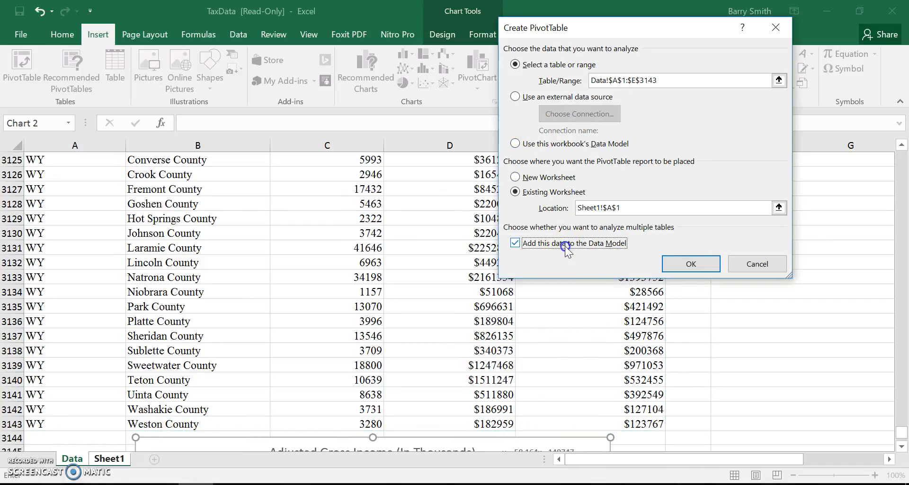
left_click(692, 266)
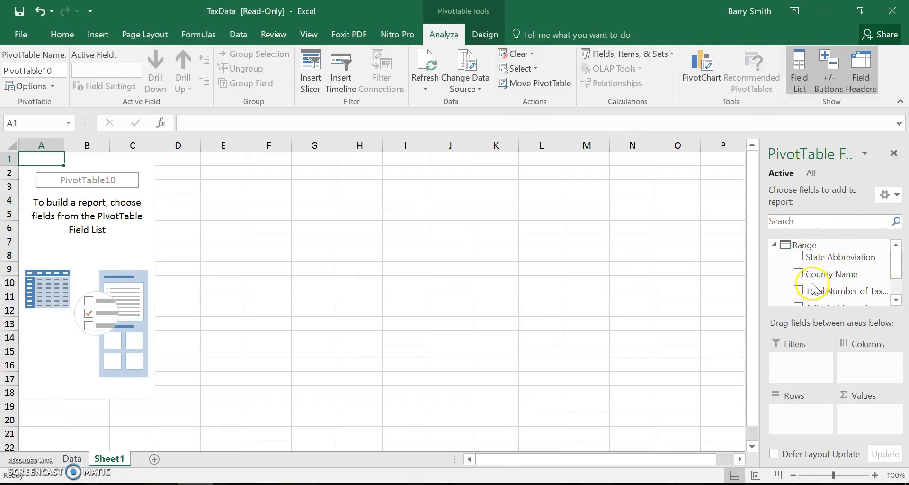
- Add State Abbreviation as the PivotTable rows and the sum of Adjusted Gross Income (In Thousands) as its values
left_click(800, 258)
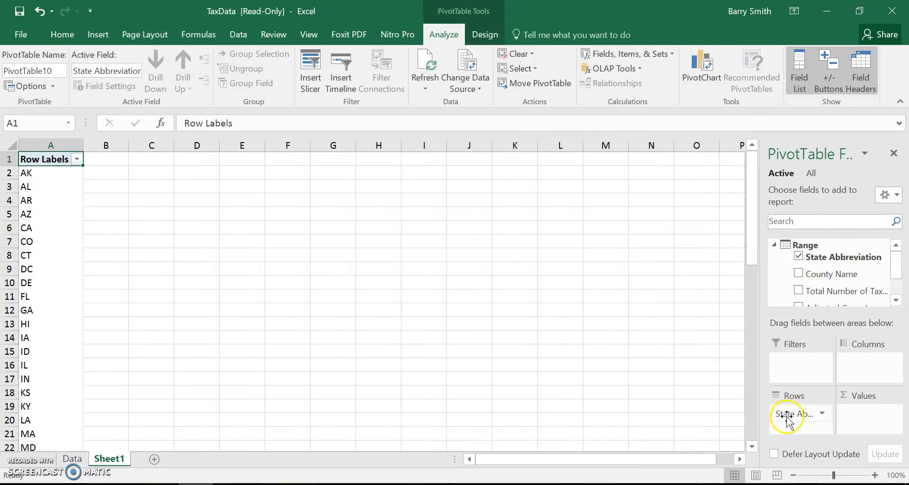
scroll(902, 272, "down", 2)
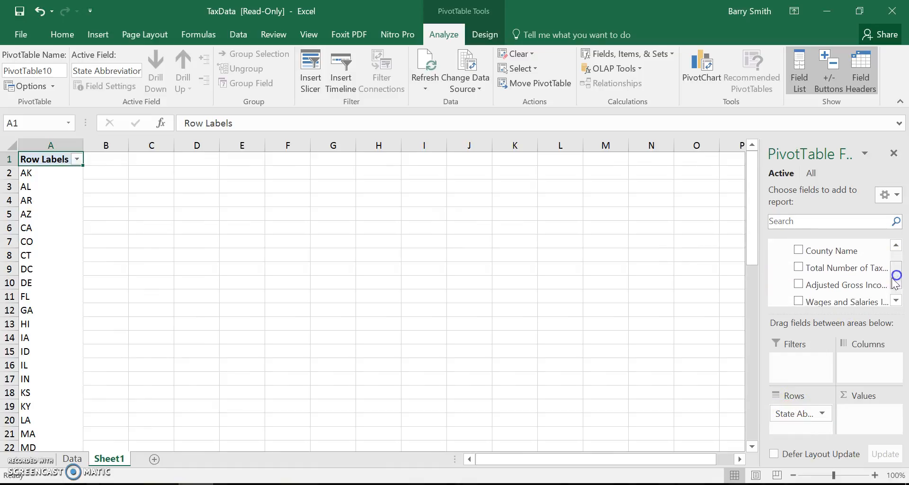
left_click(799, 284)
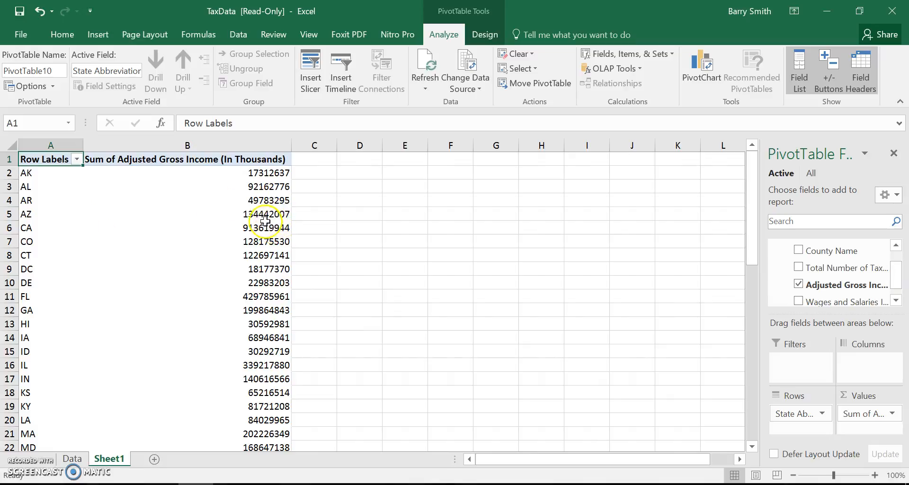
- Read question 1 on the Data sheet and sort Sheet1's PivotTable by sum of adjusted gross income, smallest to largest
left_click(72, 459)
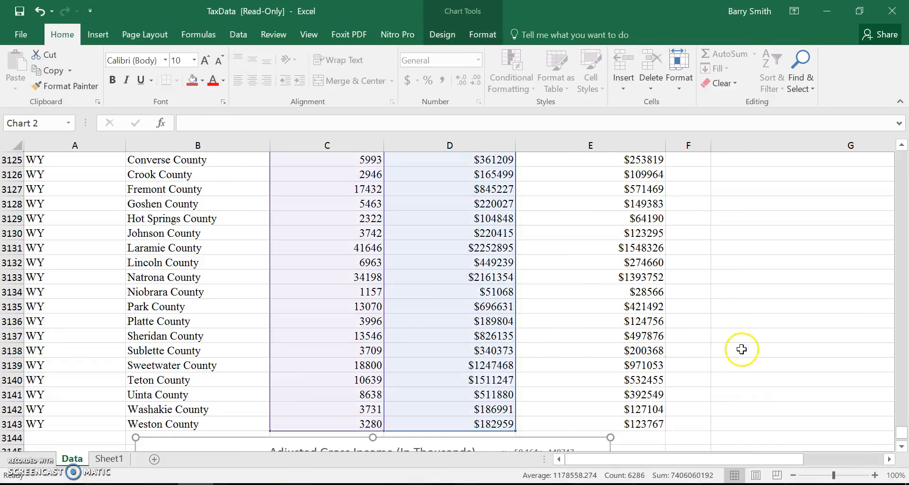
left_click(851, 337)
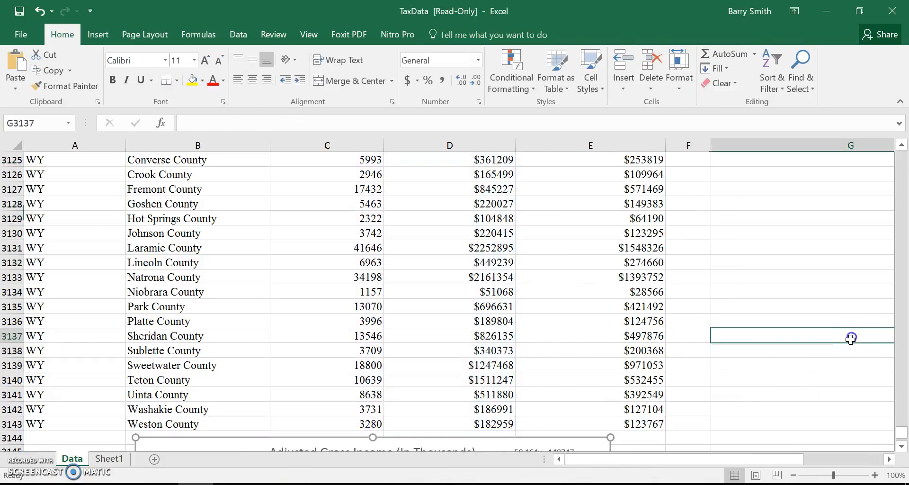
key("ctrl+Home")
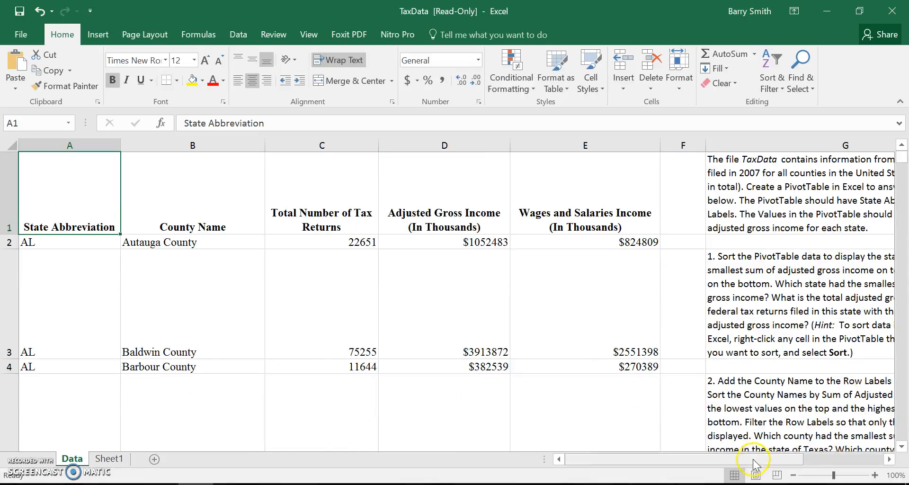
left_click_drag(755, 459, 795, 459)
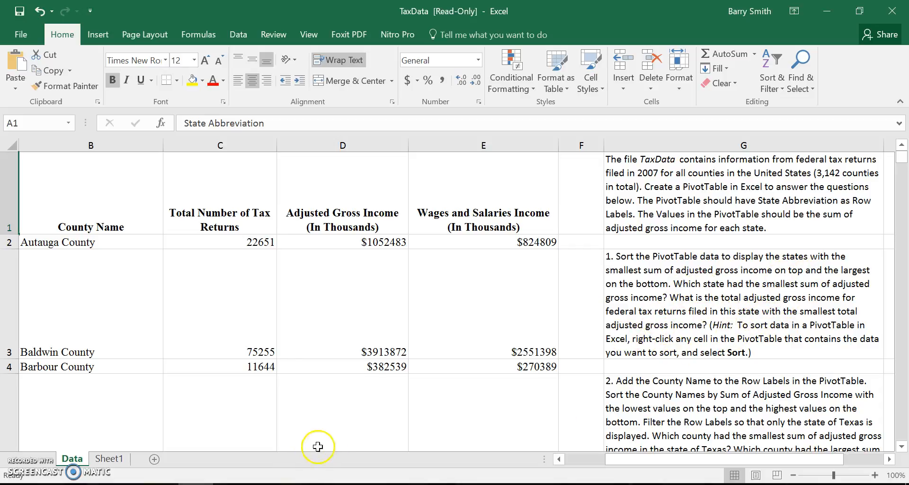
left_click(108, 459)
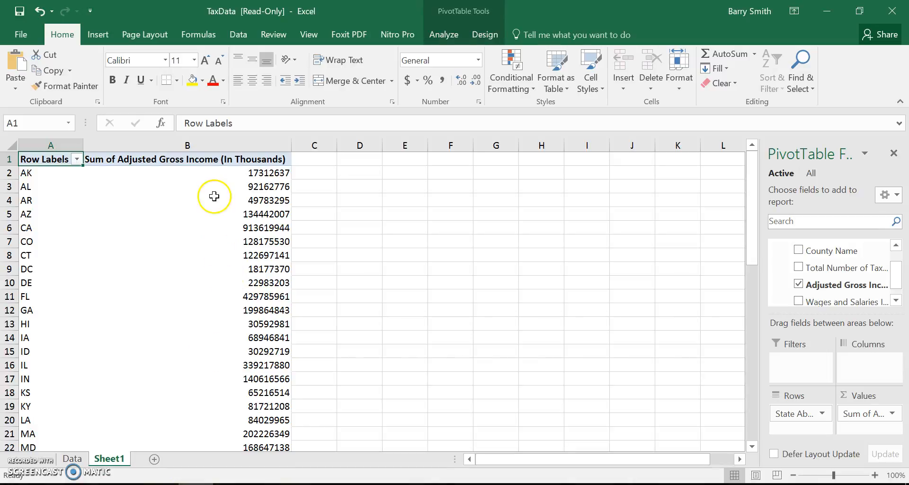
right_click(207, 173)
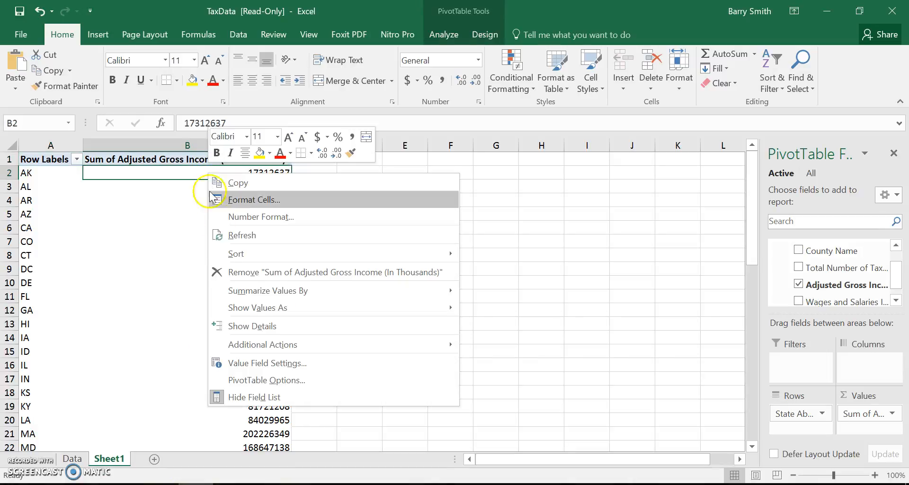
mouse_move(232, 258)
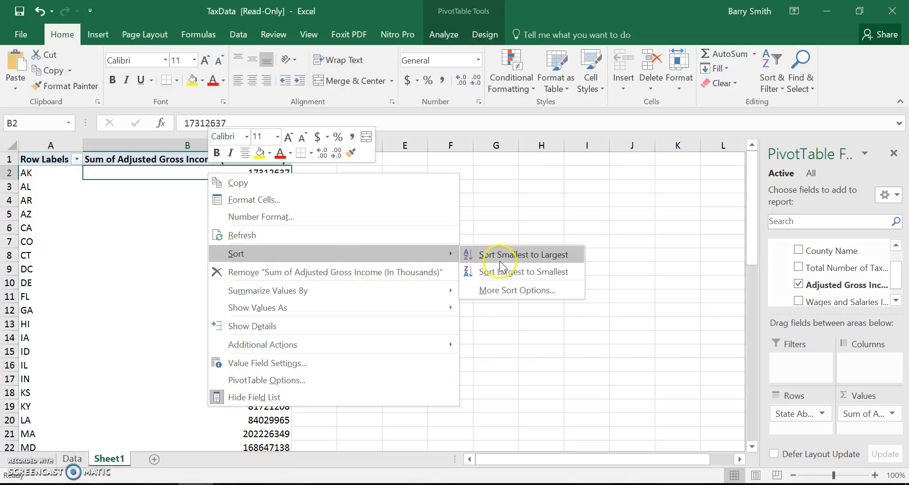
left_click(505, 258)
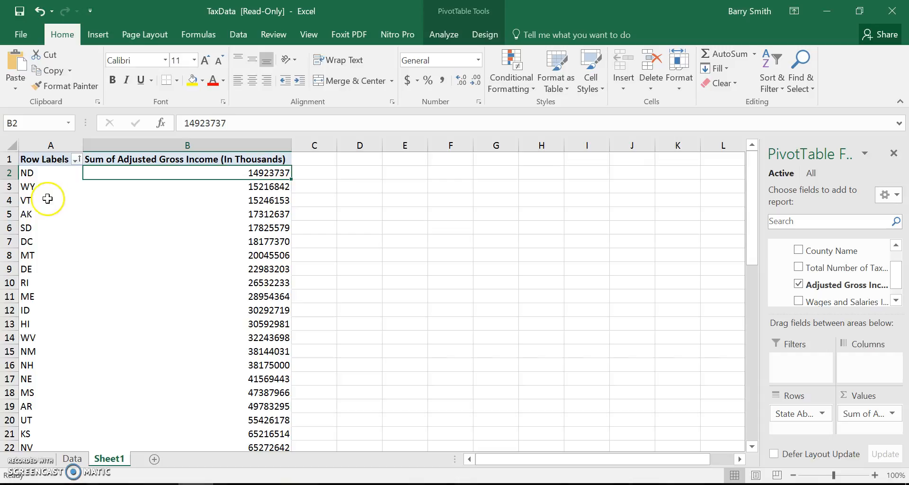
- Examine the lowest and highest state incomes in the sorted PivotTable, and read the remaining questions on the Data sheet
scroll(108, 263, "down", 12)
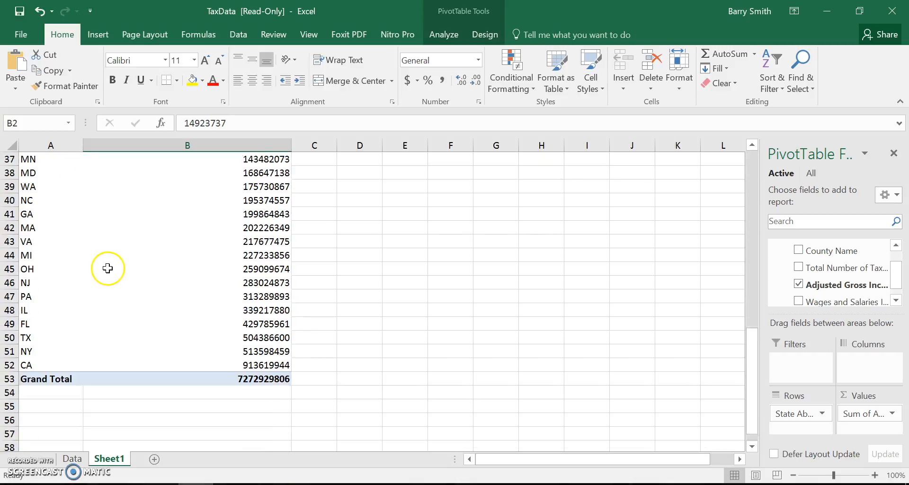
scroll(108, 268, "down", 1)
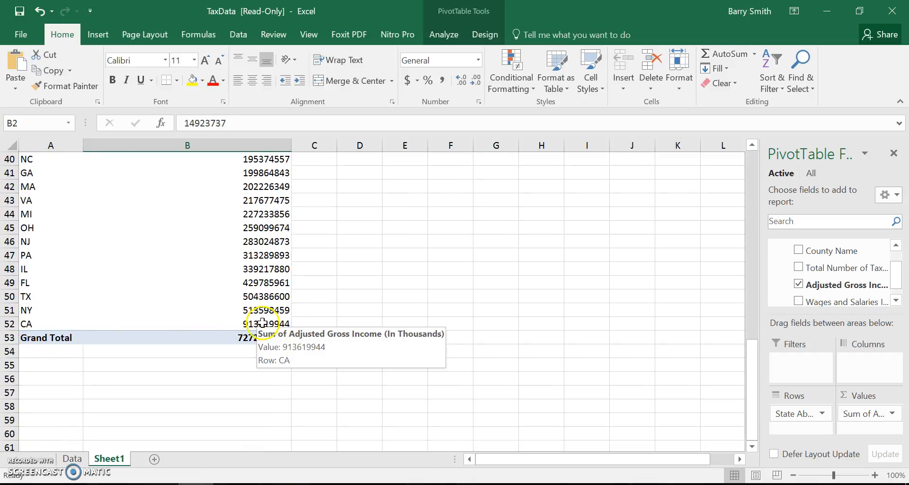
scroll(253, 322, "up", 13)
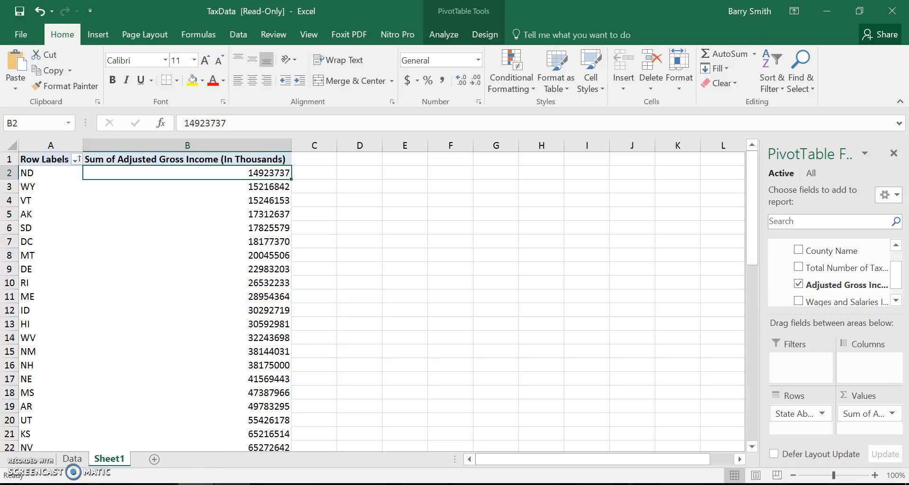
left_click(74, 458)
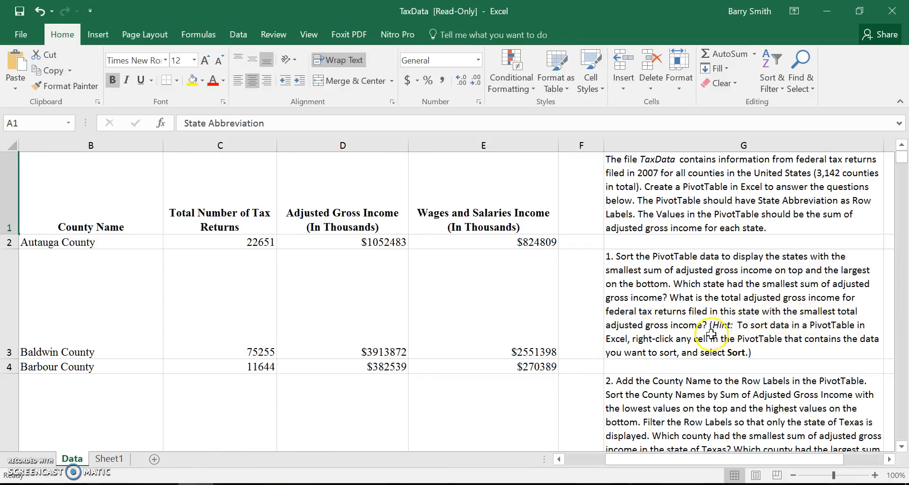
scroll(715, 327, "down", 1)
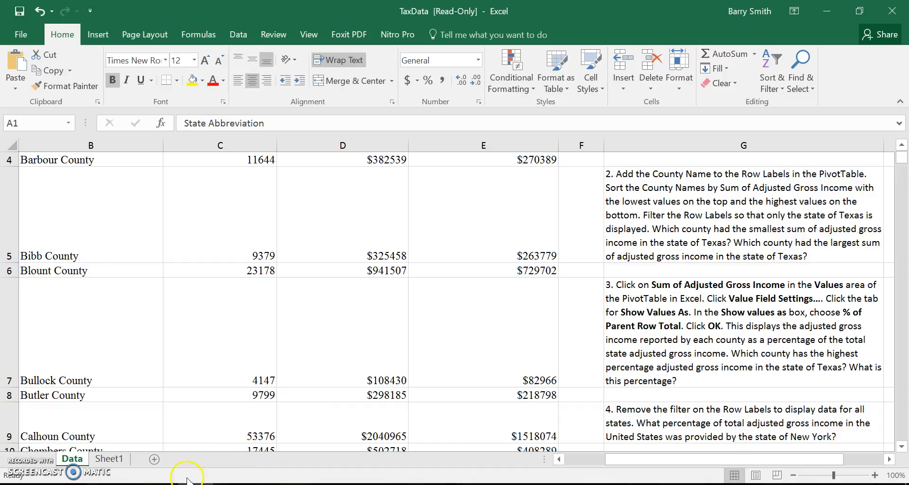
- Add a new worksheet and start a PivotTable at its cell A1 with a table or range as the source
left_click(150, 459)
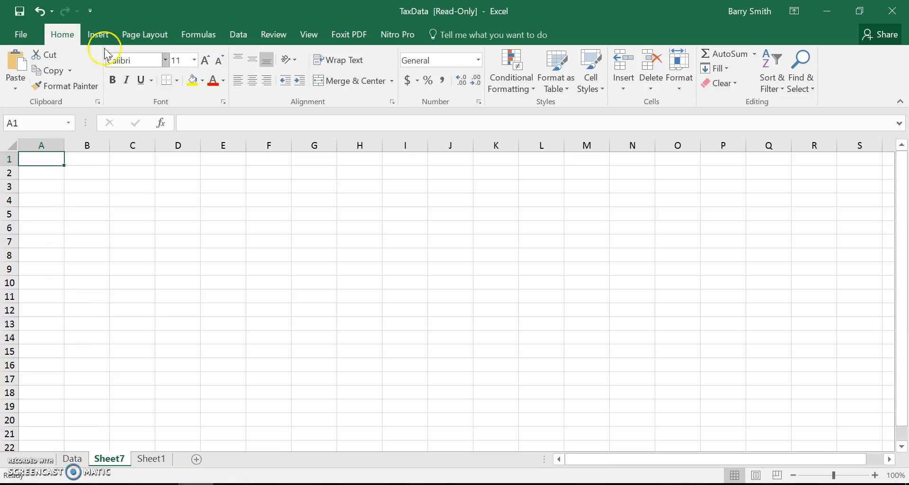
left_click(97, 34)
left_click(28, 71)
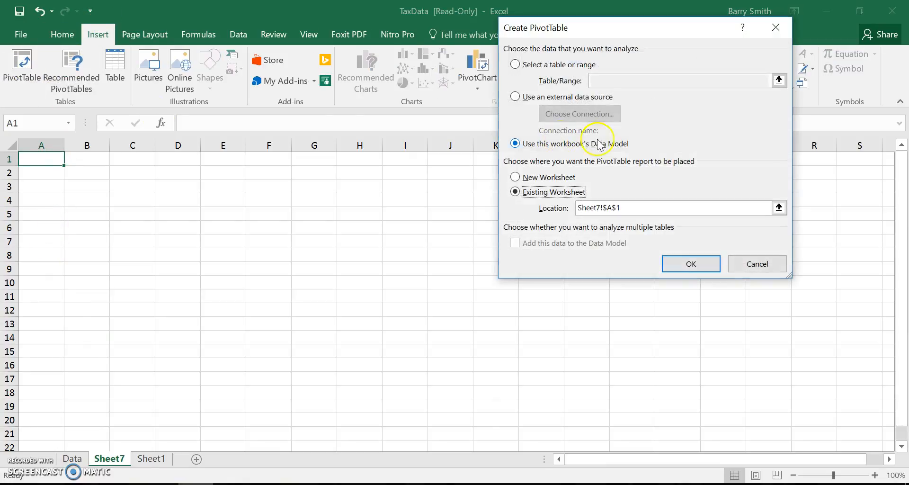
left_click(547, 65)
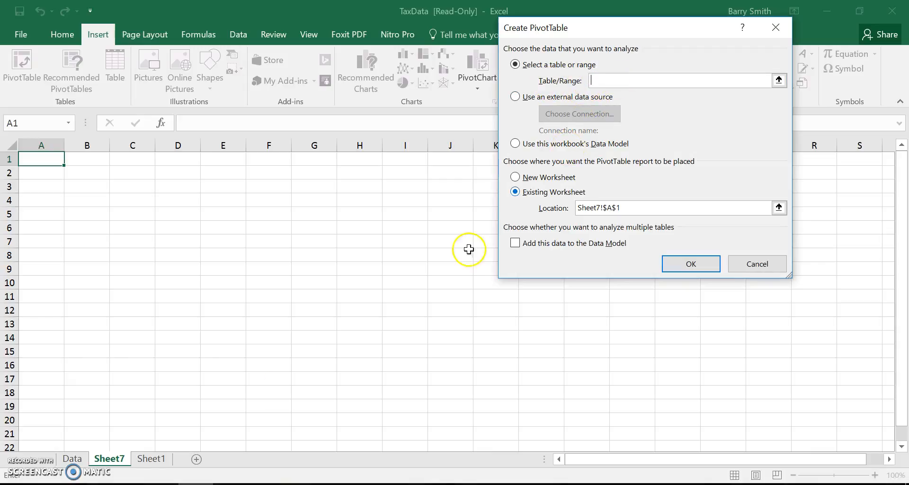
- Set the source range to Data!$B$1:$E$3143, add it to the Data Model, and create the PivotTable on Sheet7
left_click(71, 458)
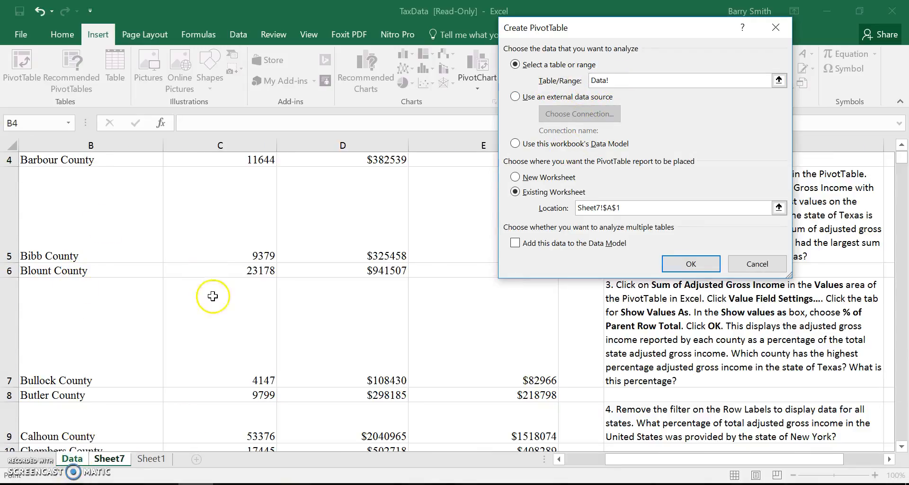
scroll(227, 237, "up", 1)
left_click_drag(105, 197, 490, 184)
key("ctrl+shift+Down")
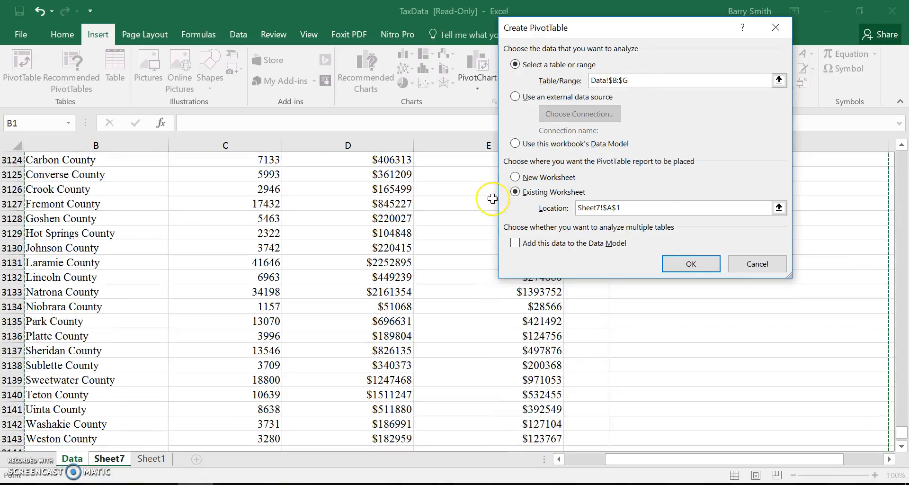
key("shift+Left")
key("shift+Left")
key("ctrl+shift+Up")
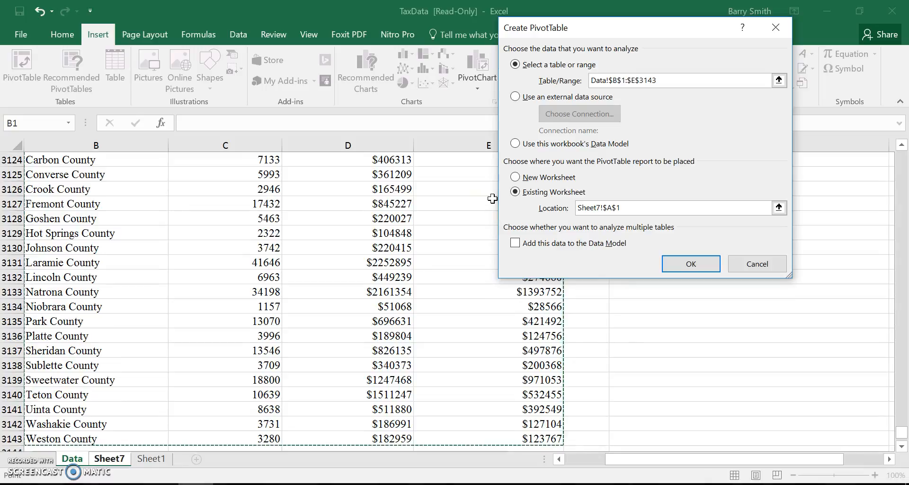
scroll(417, 232, "down", 2)
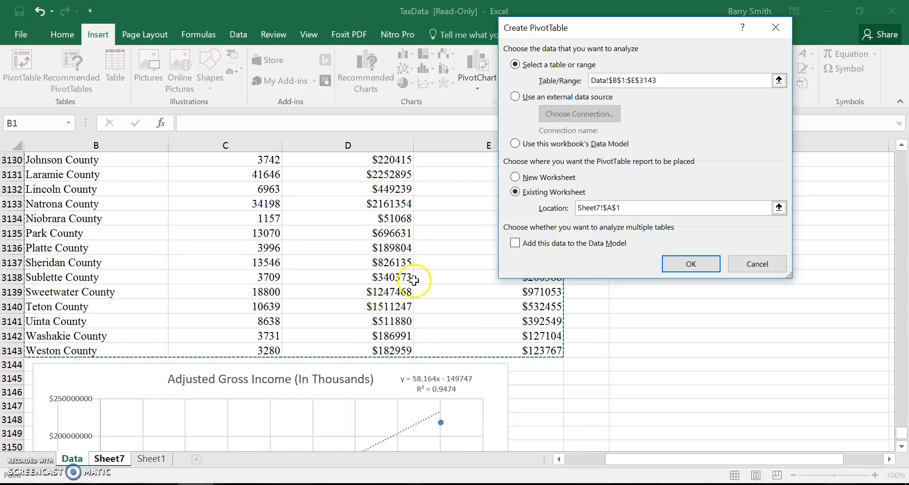
left_click(587, 244)
left_click(691, 264)
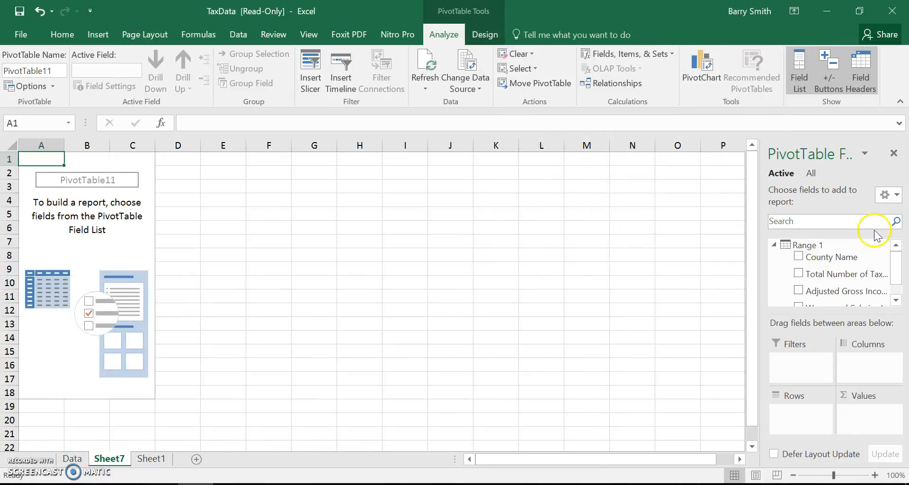
- Add County Name to the PivotTable rows, and try Total Number of Tax Returns as a value field before removing it
left_click(798, 257)
left_click(798, 274)
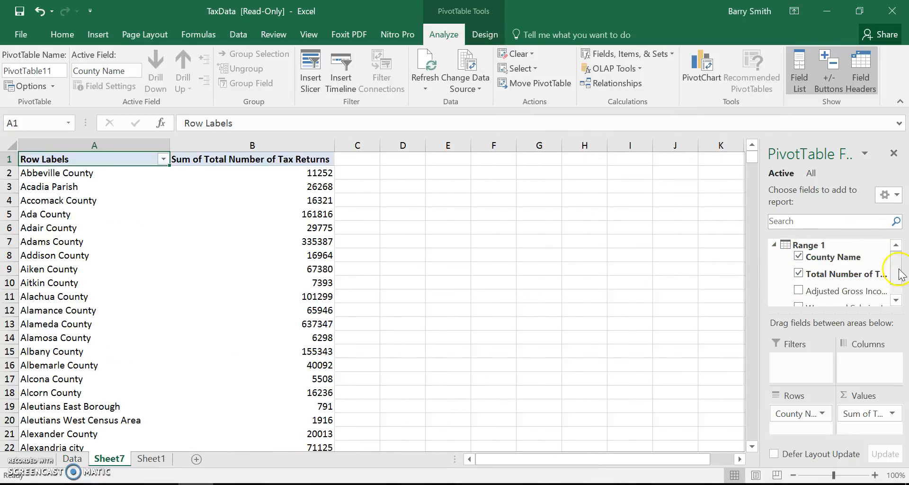
left_click(798, 274)
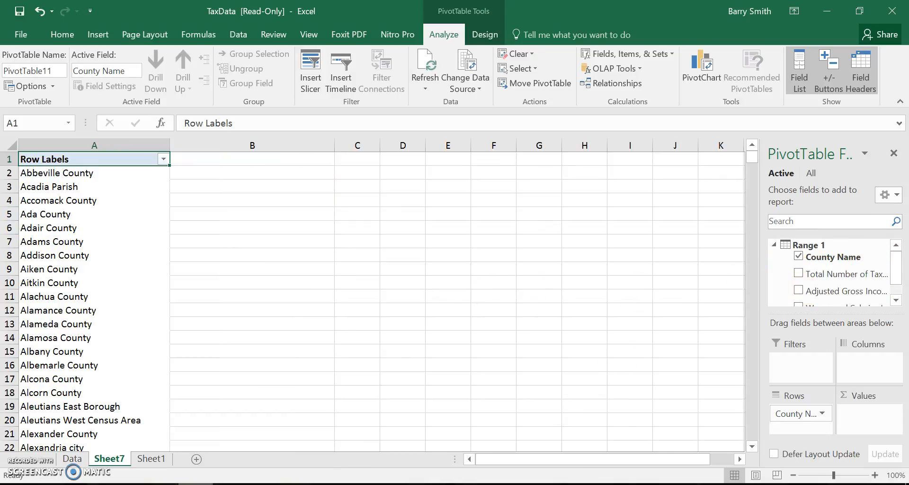
- Delete Sheet7 with its county PivotTable and add a new blank worksheet after Sheet1
right_click(110, 459)
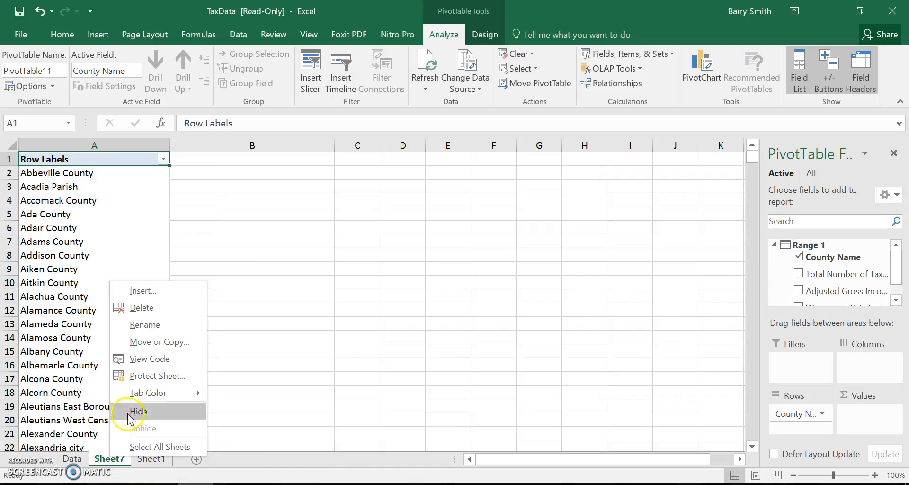
left_click(143, 307)
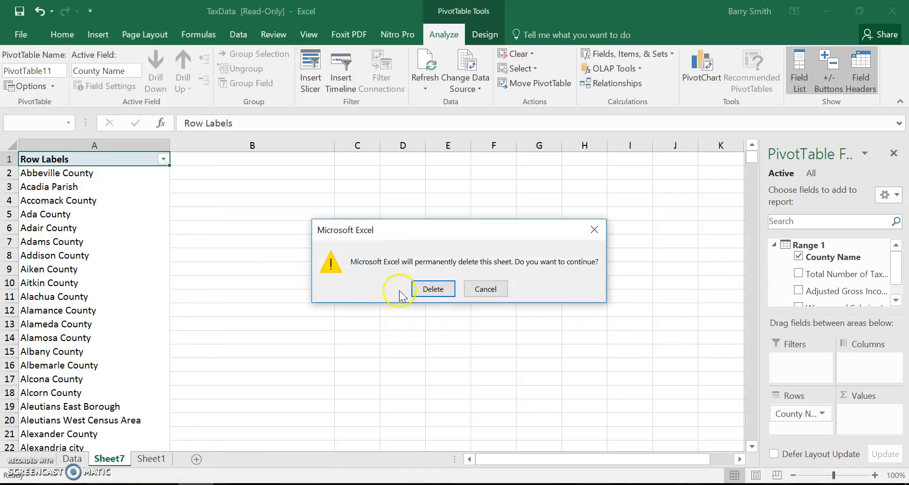
left_click(428, 290)
left_click(153, 459)
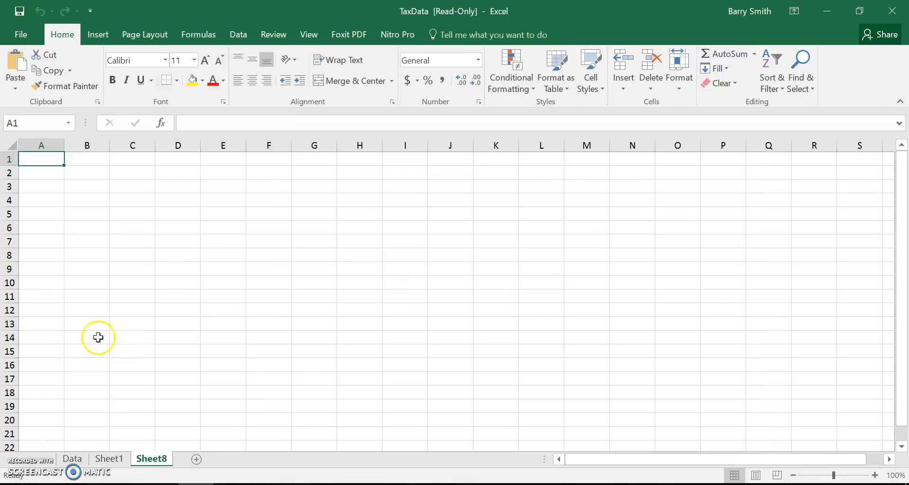
- Inspect the tax records on the Data sheet down to the last row, and select its wages and salaries cell E3143
left_click(73, 458)
scroll(284, 253, "up", 20)
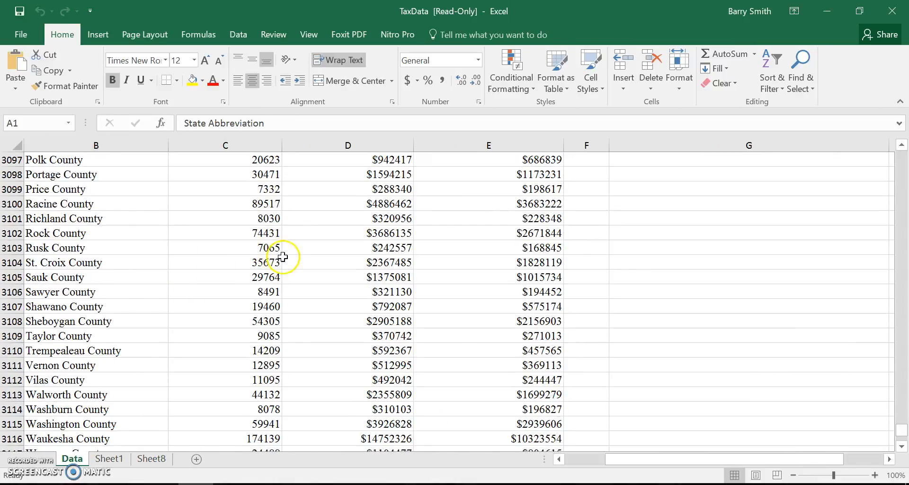
scroll(283, 217, "up", 12)
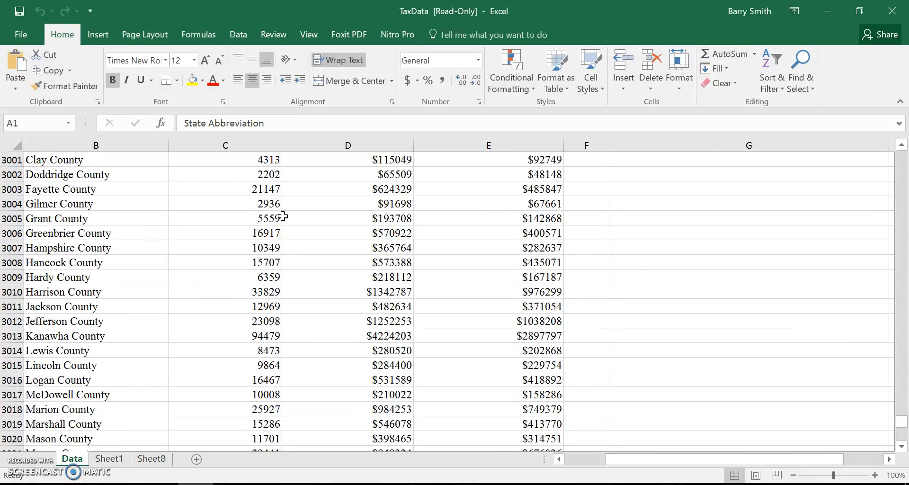
scroll(283, 216, "down", 20)
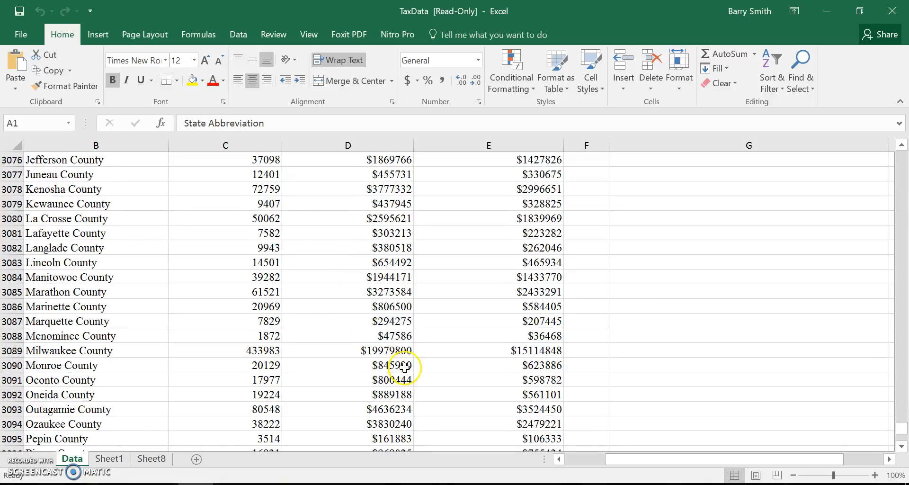
scroll(406, 368, "down", 12)
scroll(538, 278, "up", 4)
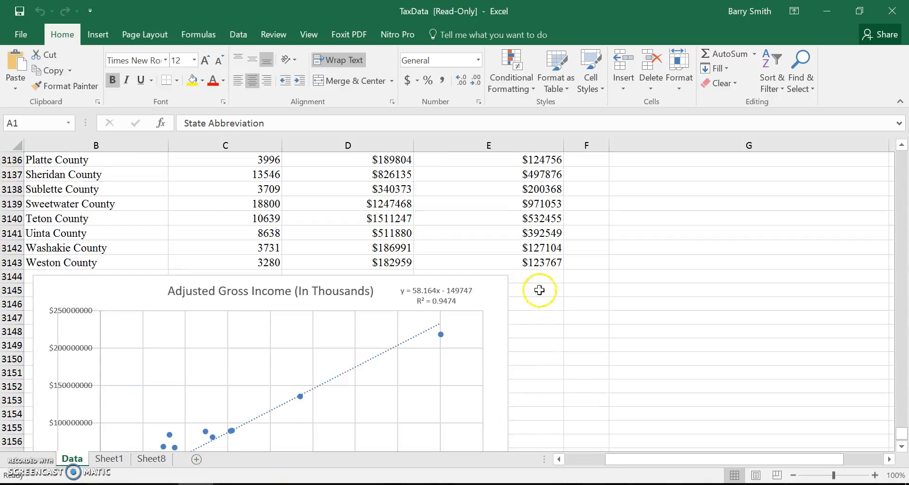
left_click(548, 260)
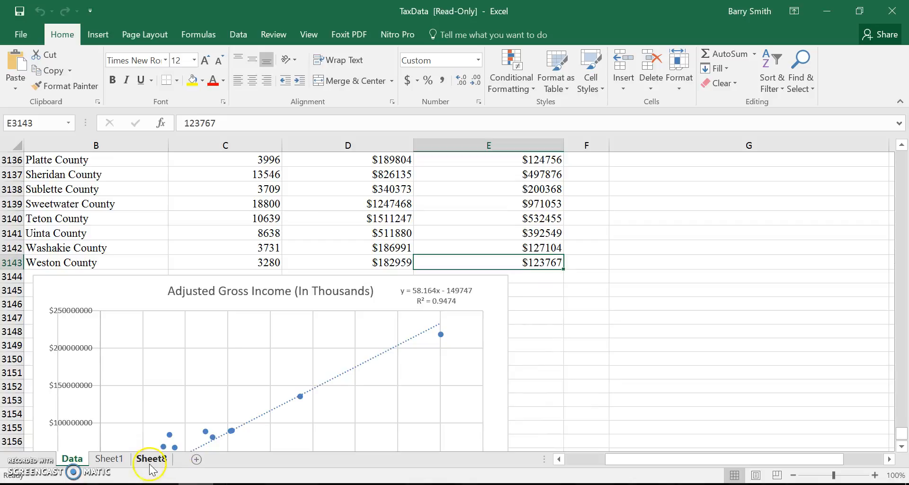
- Create a PivotTable at Sheet8 cell A1 from the range Data!$A$1:$D$3143, adding the data to the Data Model
left_click(150, 463)
left_click(97, 34)
left_click(20, 69)
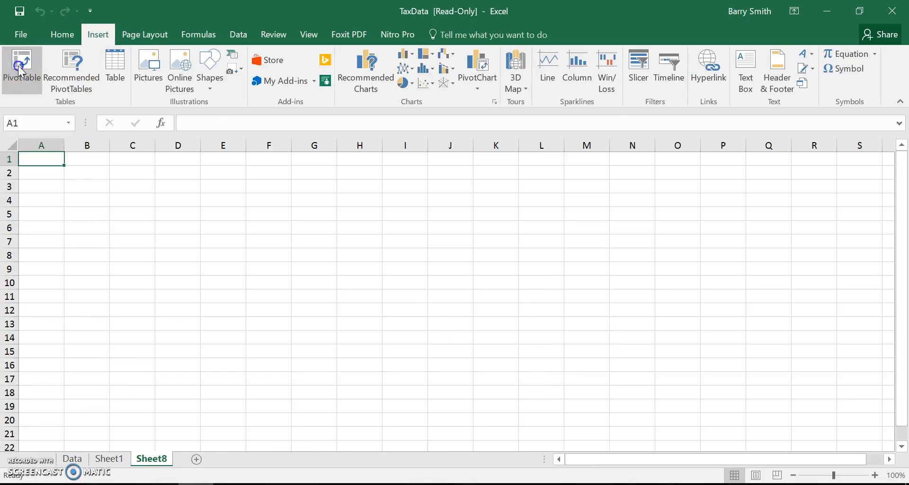
left_click(550, 65)
left_click(636, 80)
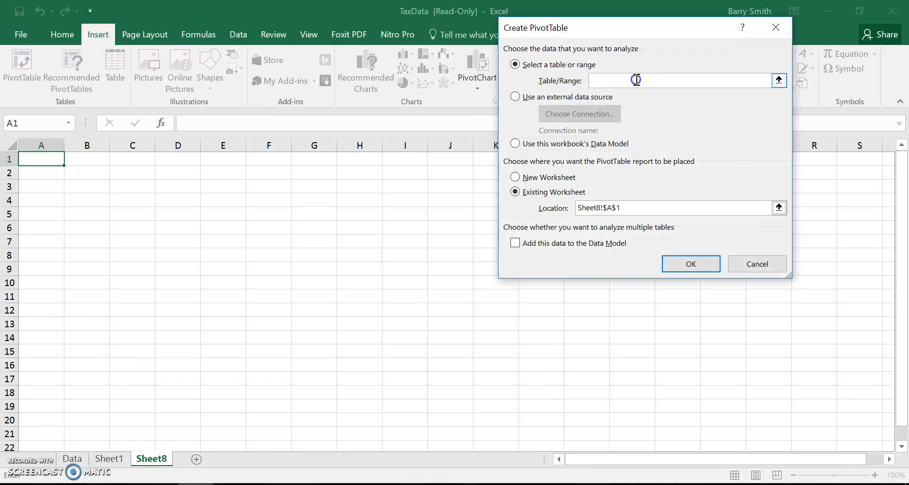
left_click(72, 458)
left_click(399, 263)
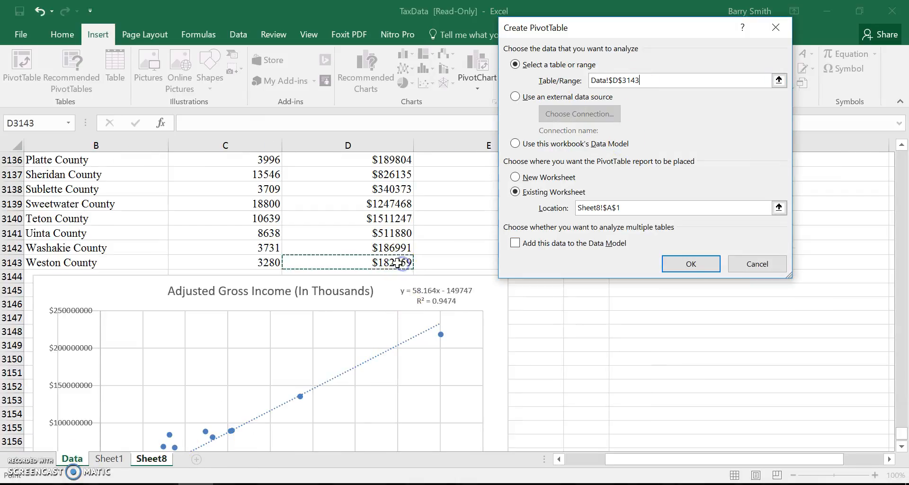
key("ctrl+shift+Home")
left_click(666, 268)
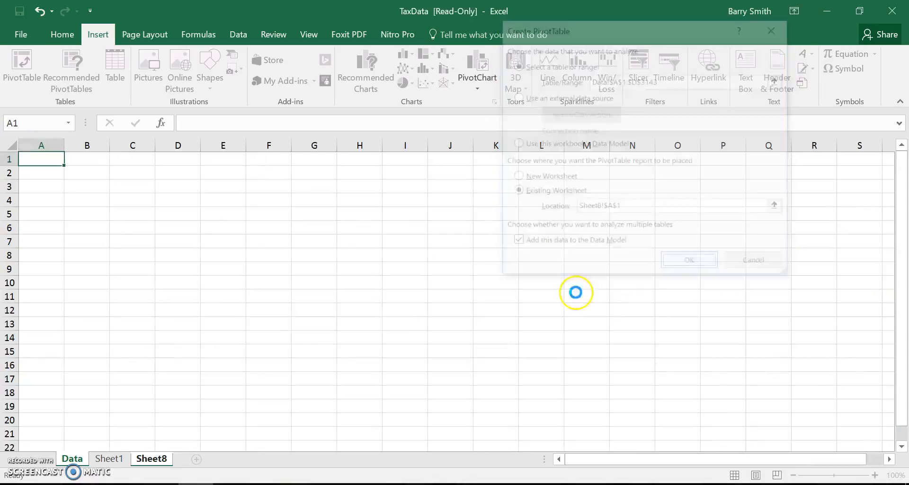
- Add State Abbreviation and County Name to the PivotTable rows and Adjusted Gross Income (In Thousands) to its values
left_click(799, 257)
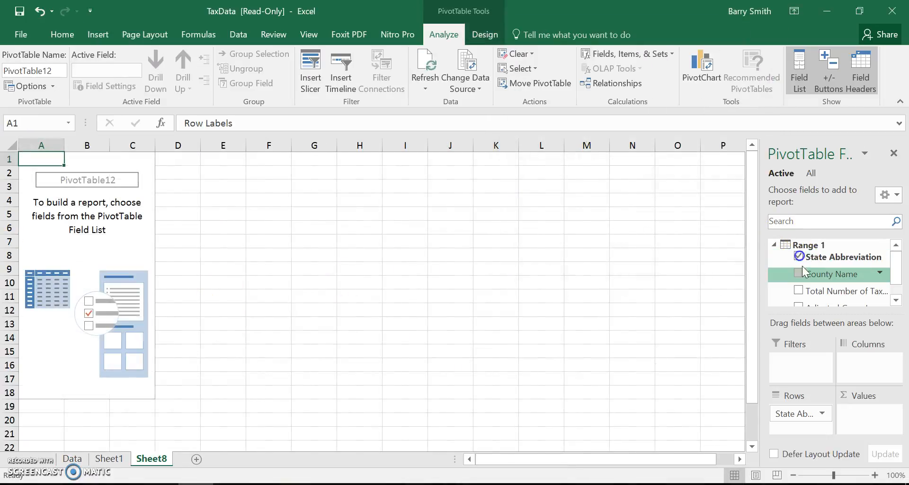
left_click(799, 274)
left_click_drag(896, 268, 898, 280)
left_click_drag(786, 283, 877, 414)
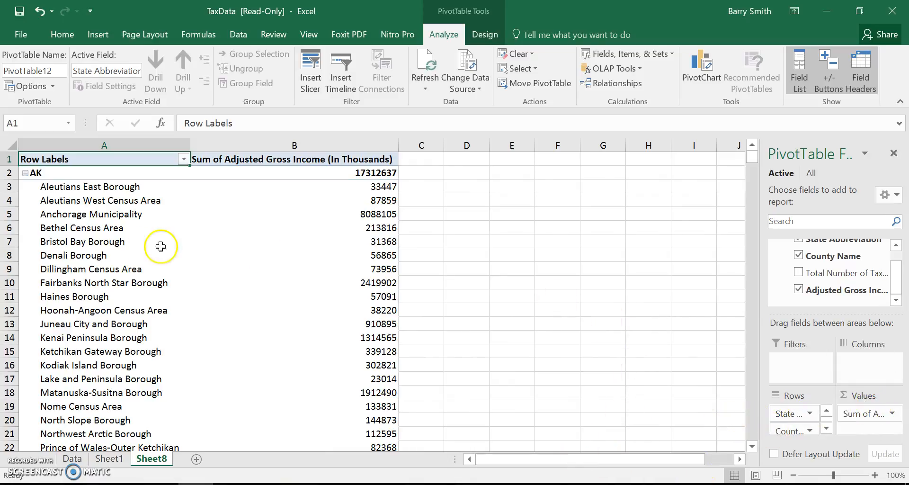
- Filter the PivotTable's row labels by State Abbreviation so that only TX is selected
left_click(183, 160)
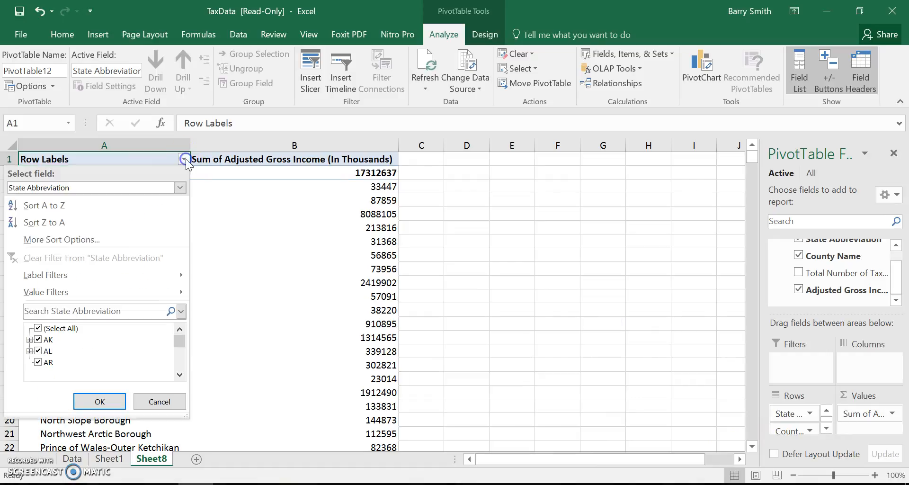
left_click(38, 328)
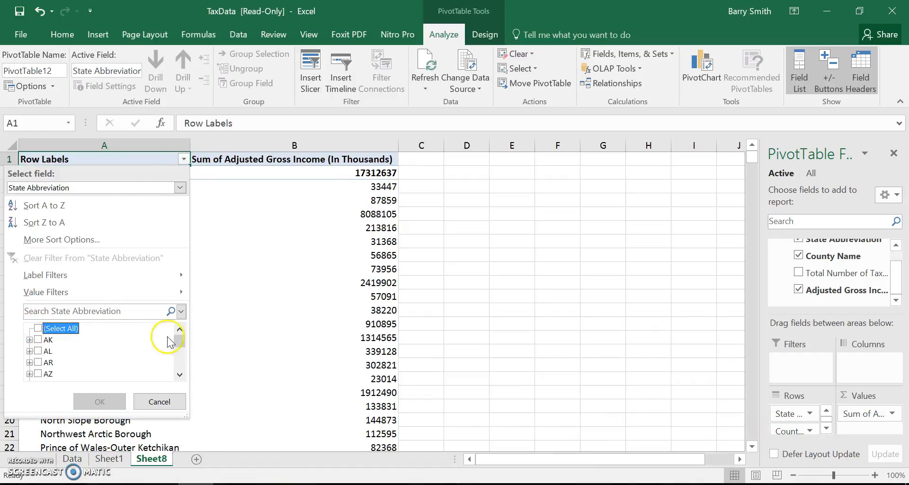
left_click_drag(180, 338, 181, 346)
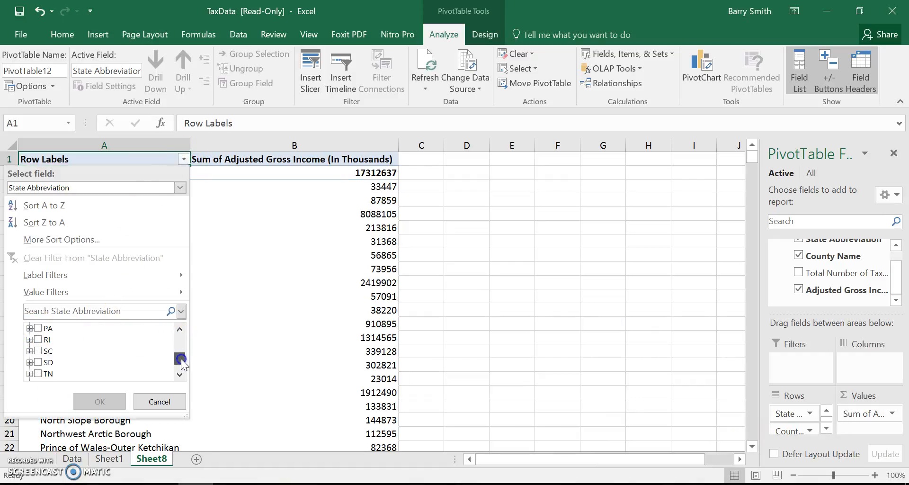
left_click(37, 328)
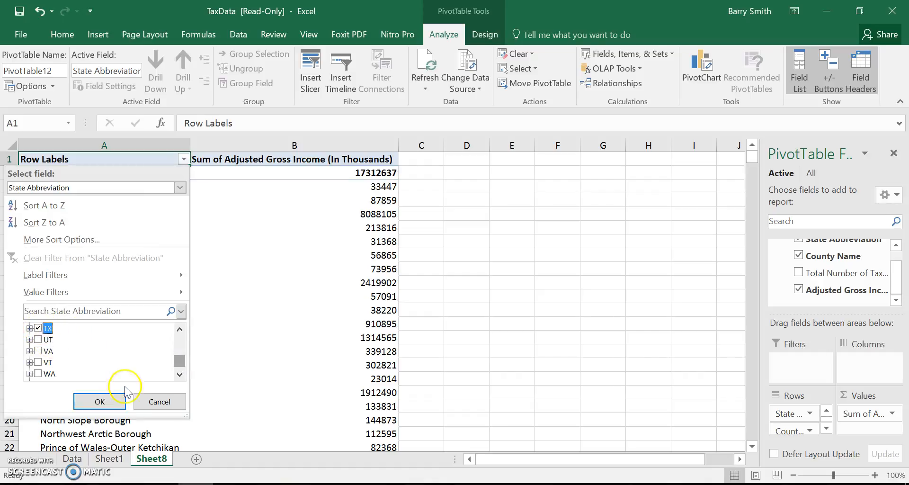
left_click(100, 401)
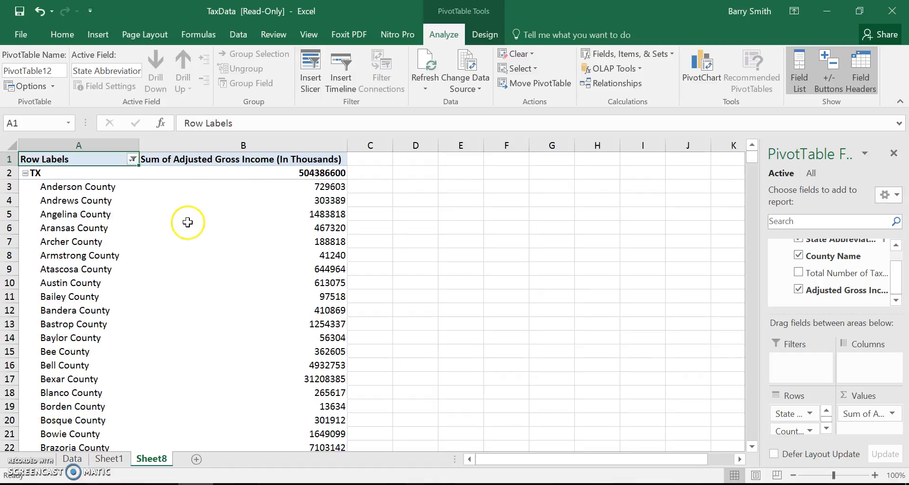
- Sort the Texas counties by Sum of Adjusted Gross Income from smallest to largest
right_click(218, 213)
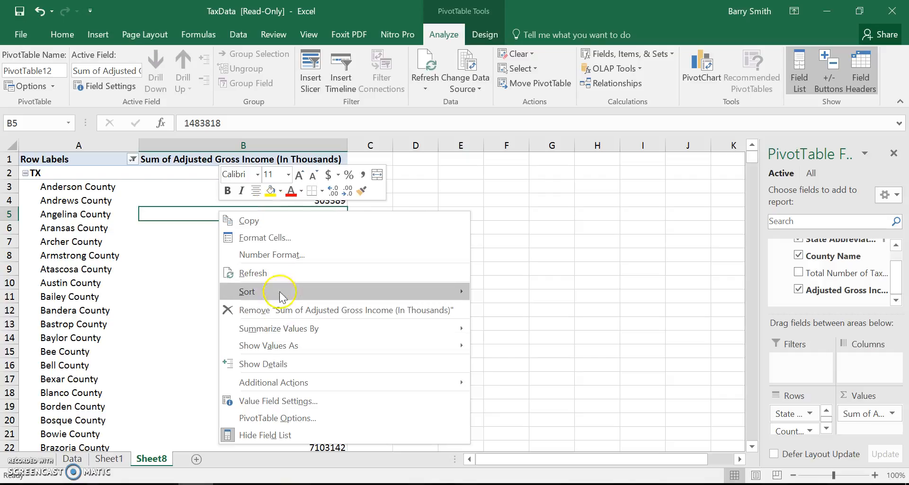
mouse_move(284, 291)
left_click(488, 284)
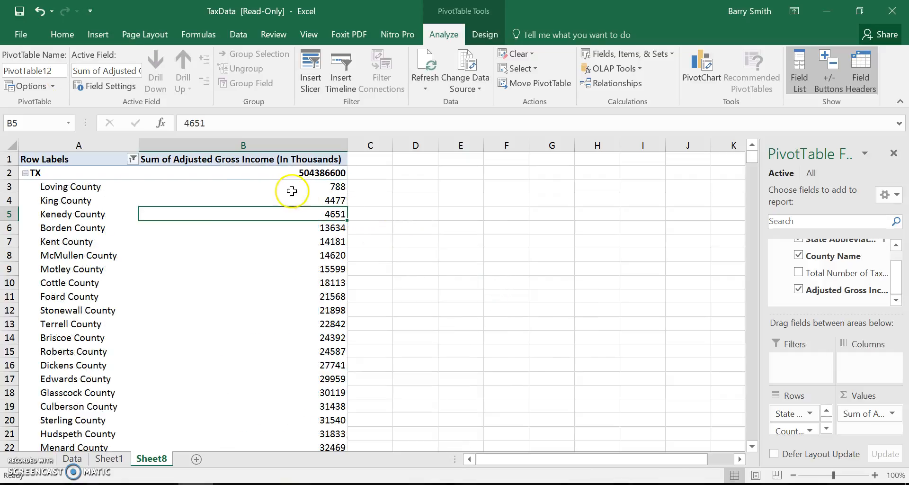
- Check both ends of the sorted Texas list for the counties with the smallest and largest adjusted gross income
left_click(88, 187)
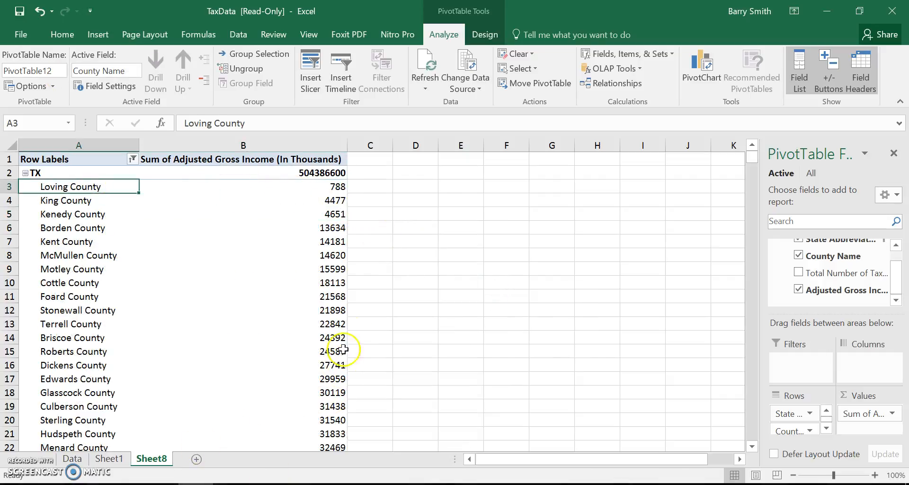
mouse_move(752, 157)
left_mouse_down()
mouse_move(752, 190)
mouse_move(753, 156)
left_mouse_up()
scroll(387, 324, "down", 20)
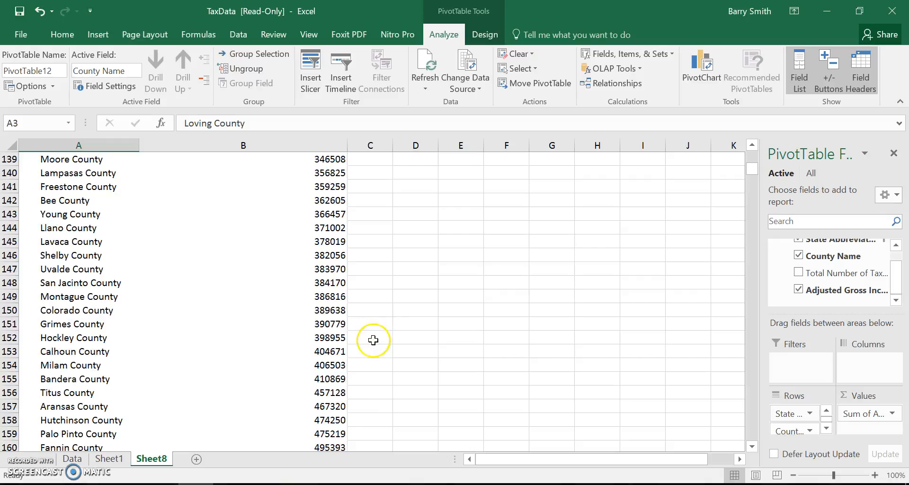
scroll(371, 341, "down", 10)
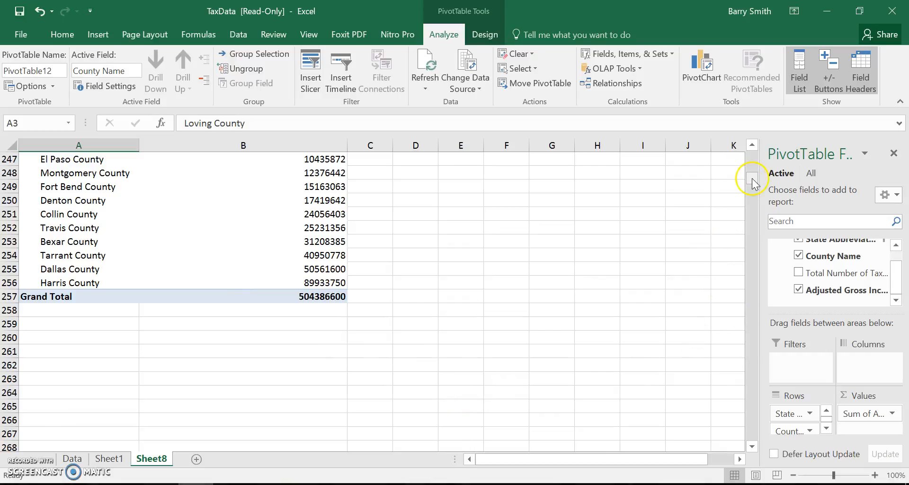
left_click_drag(752, 178, 752, 155)
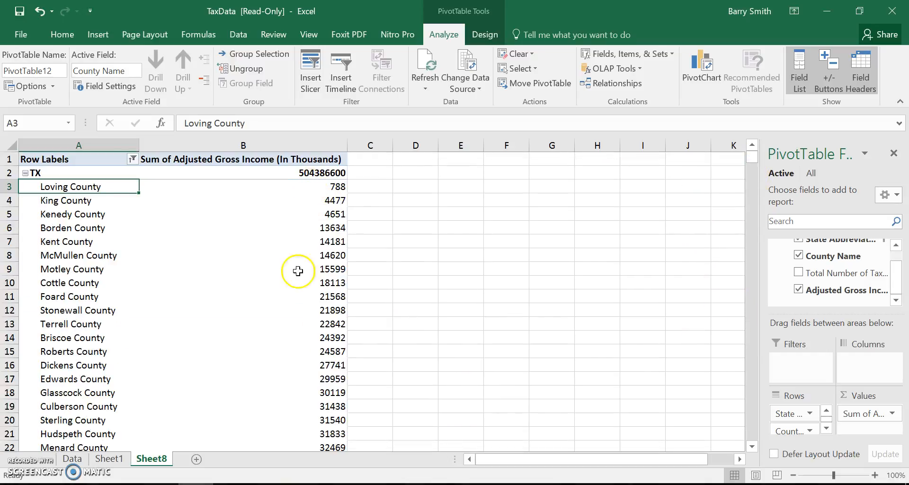
- Read questions 3 and 4 on the Data sheet about percentages of adjusted gross income
left_click(72, 460)
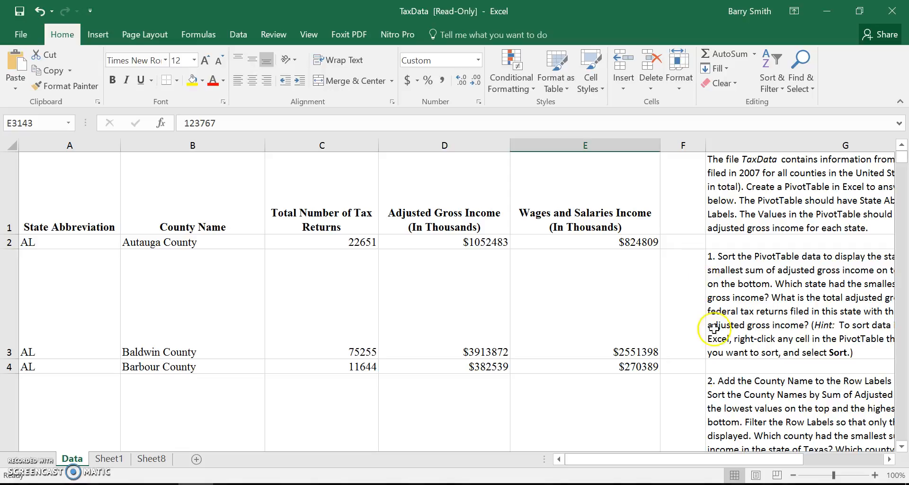
left_click_drag(777, 457, 815, 459)
scroll(819, 361, "down", 2)
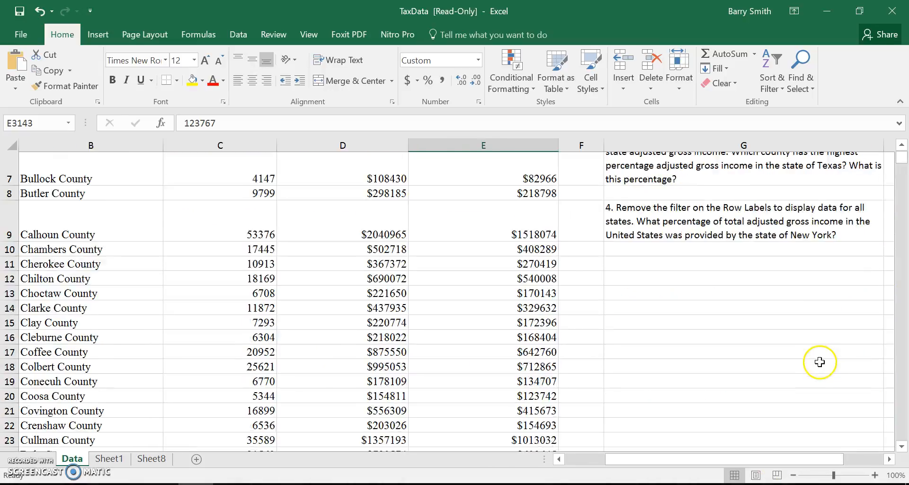
scroll(820, 361, "up", 1)
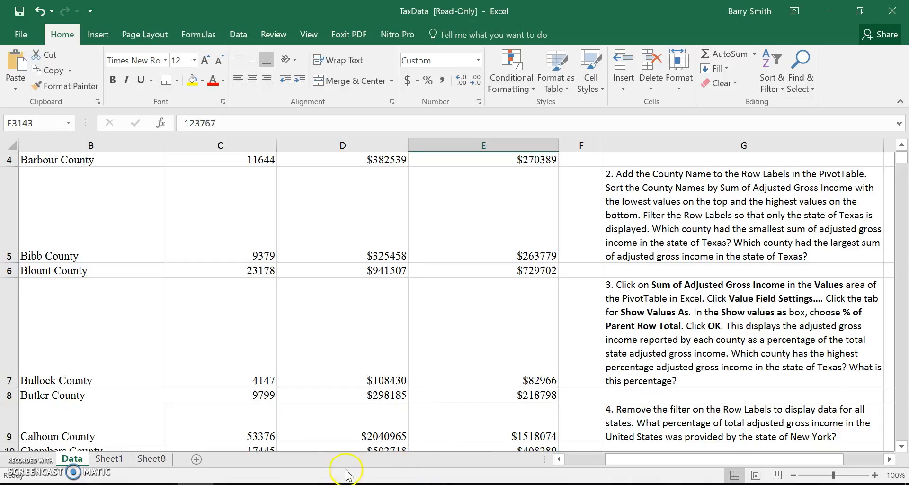
- Add a new worksheet after Sheet8 and start a PivotTable at its cell A1 with a table or range as the source
left_click(154, 458)
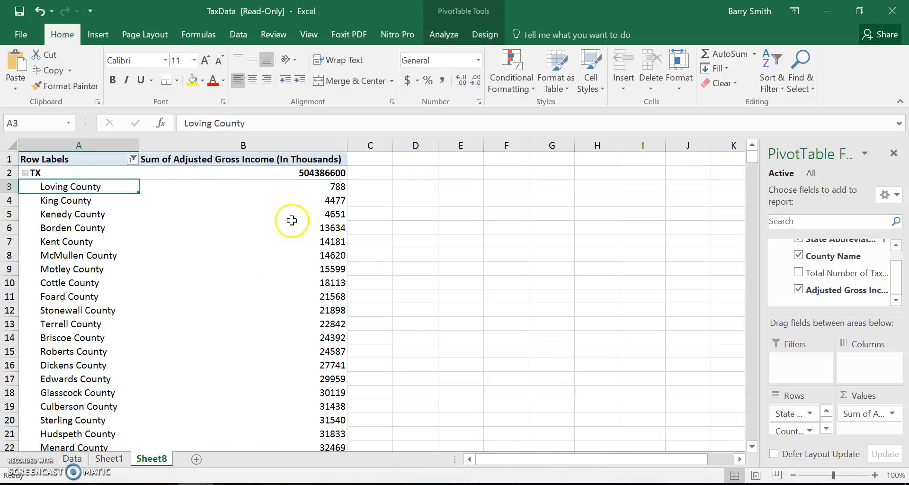
left_click(197, 459)
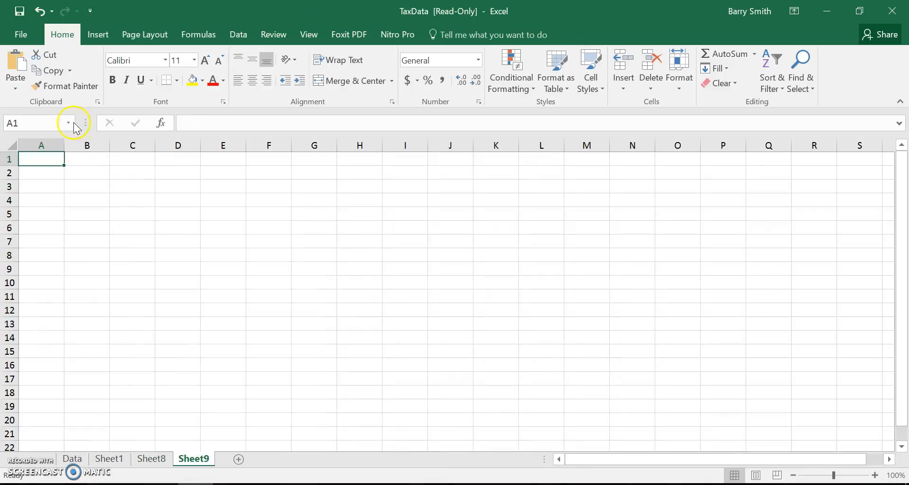
left_click(98, 34)
left_click(22, 67)
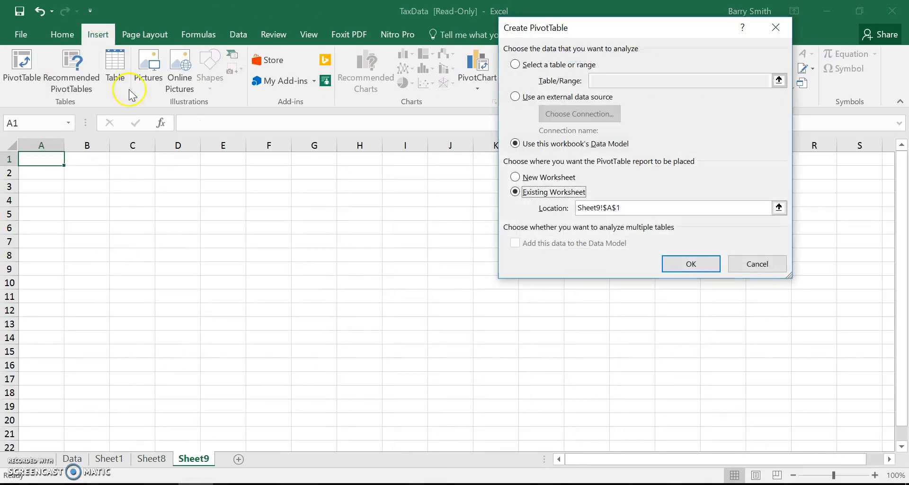
left_click(530, 63)
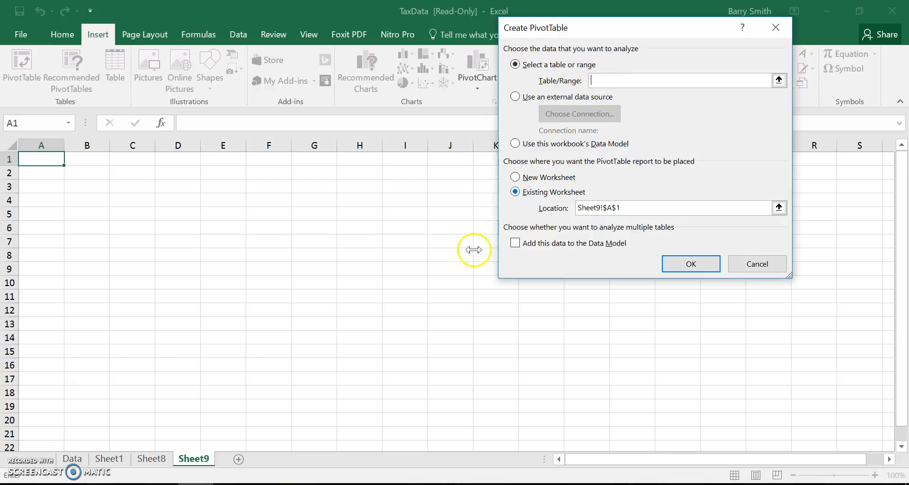
- Set the source range to Data!$A$1:$E$3143 and create the PivotTable on the new worksheet
left_click(72, 459)
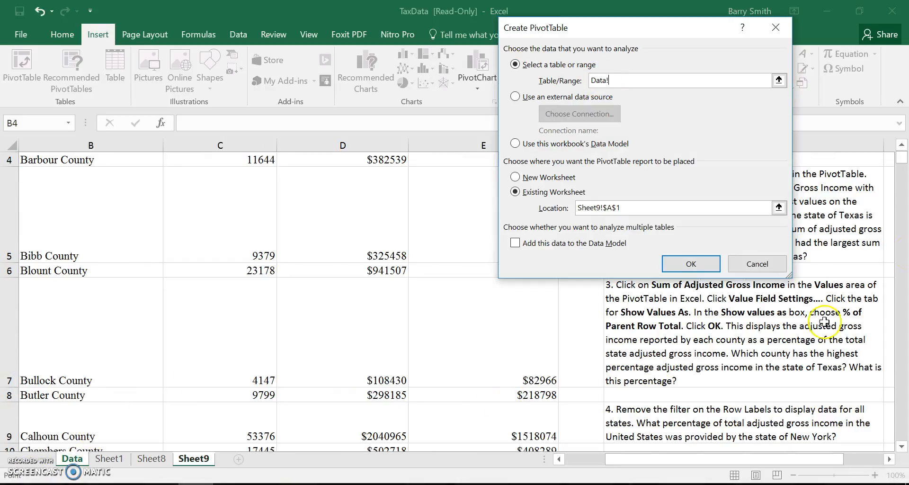
left_click_drag(901, 167, 895, 432)
scroll(734, 422, "down", 18)
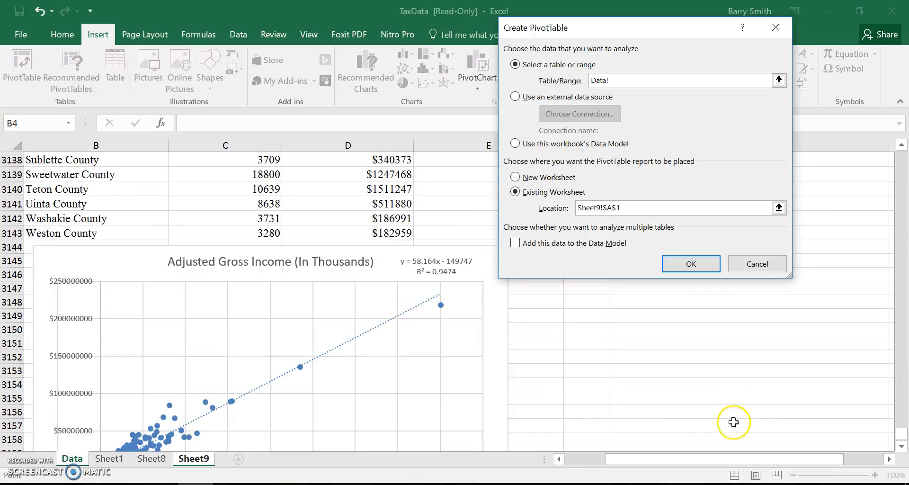
scroll(669, 415, "up", 2)
left_click(540, 319)
key("ctrl+shift+Home")
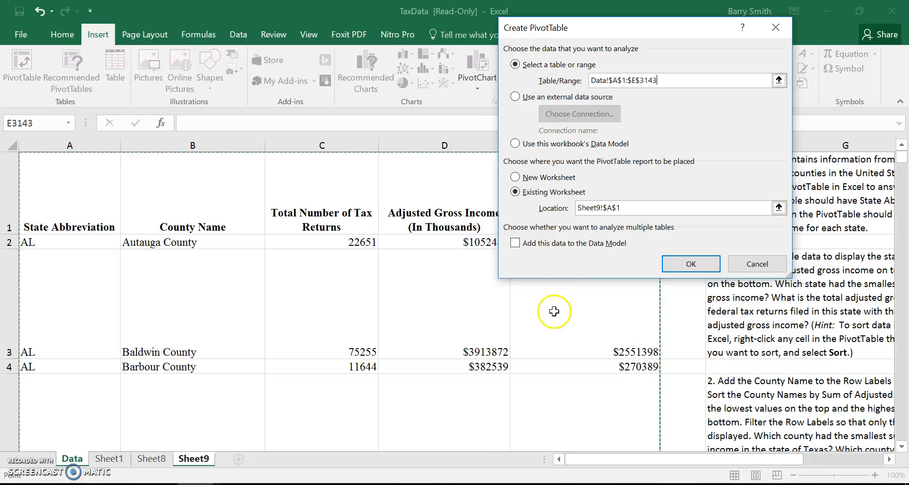
left_click(691, 264)
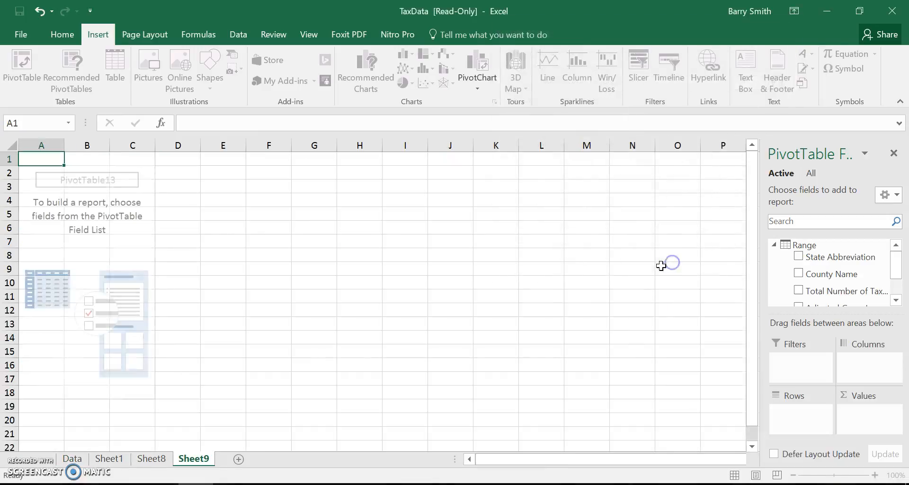
- Add State Abbreviation and County Name as rows and Adjusted Gross Income as the summed value to the Sheet9 PivotTable
left_click(799, 257)
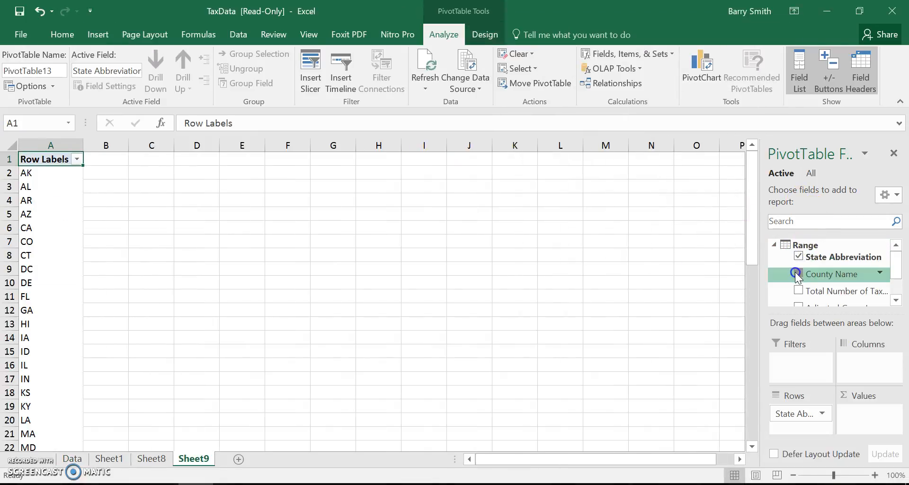
left_click(796, 274)
left_click(897, 281)
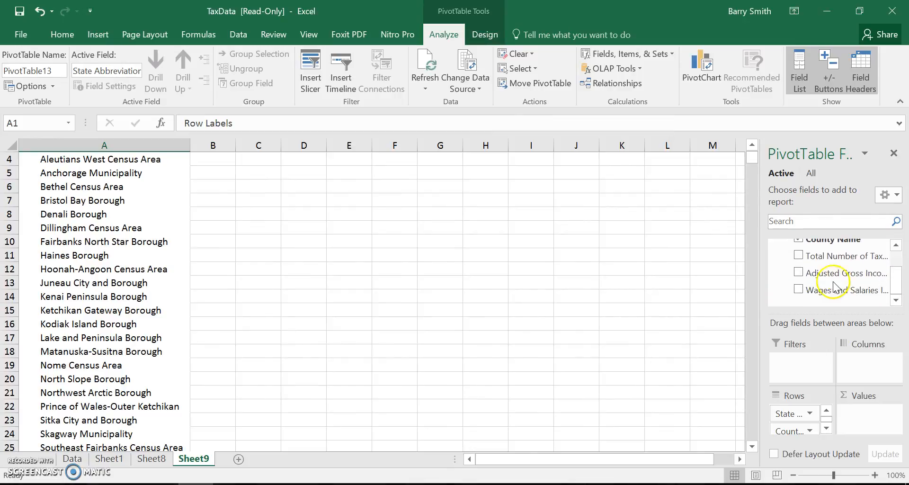
left_click(799, 273)
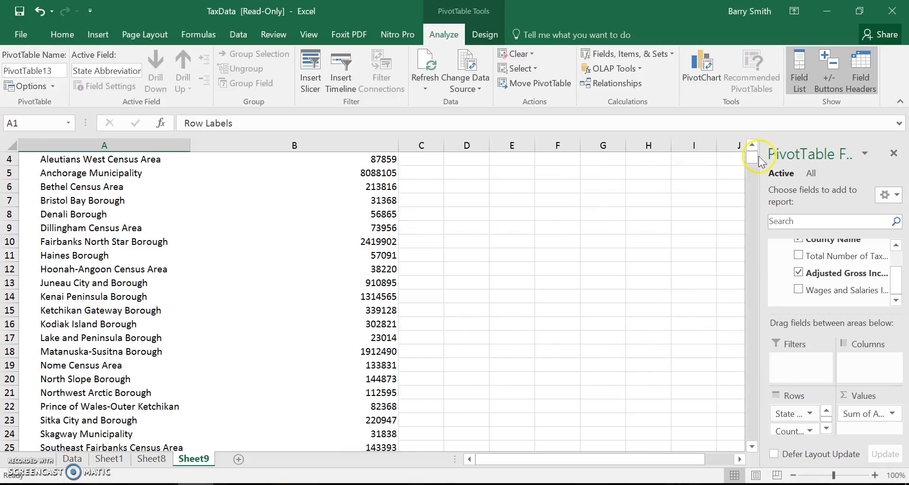
- Filter the Row Labels of the Sheet9 PivotTable so that only the state TX is shown
left_click(752, 146)
left_click(752, 146)
left_click(752, 146)
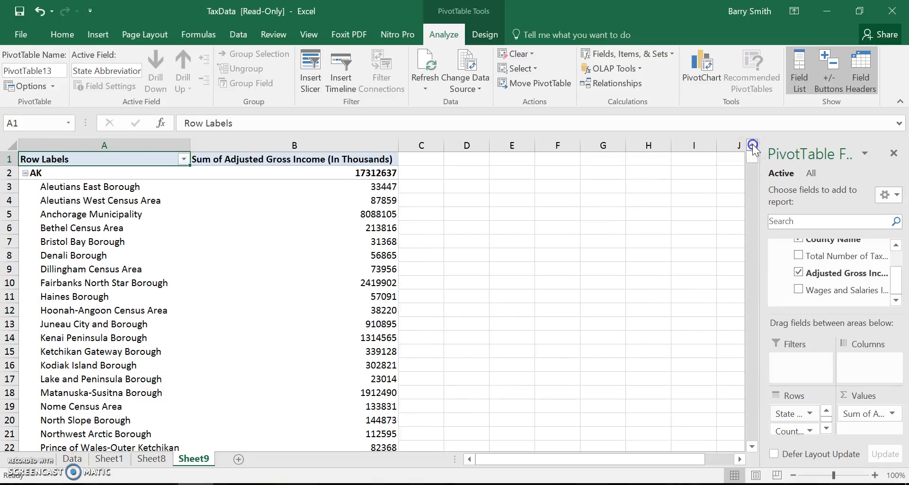
left_click(183, 159)
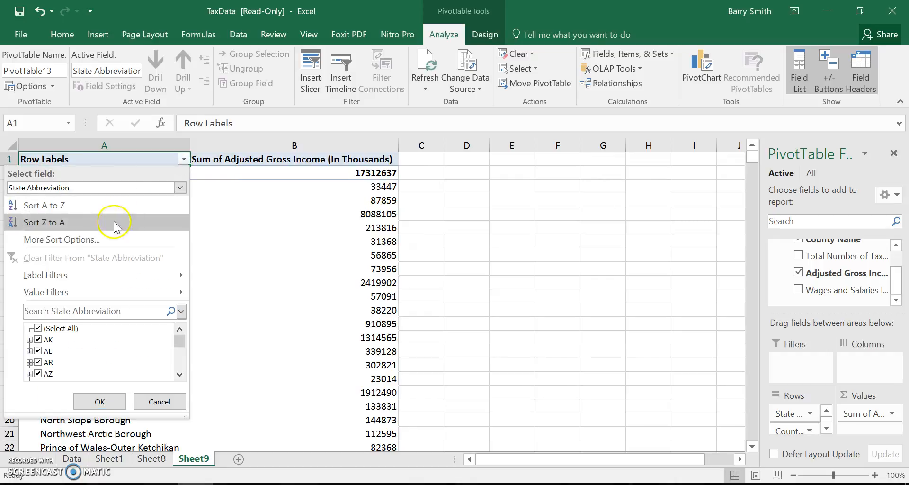
left_click(36, 328)
left_click_drag(182, 344, 183, 356)
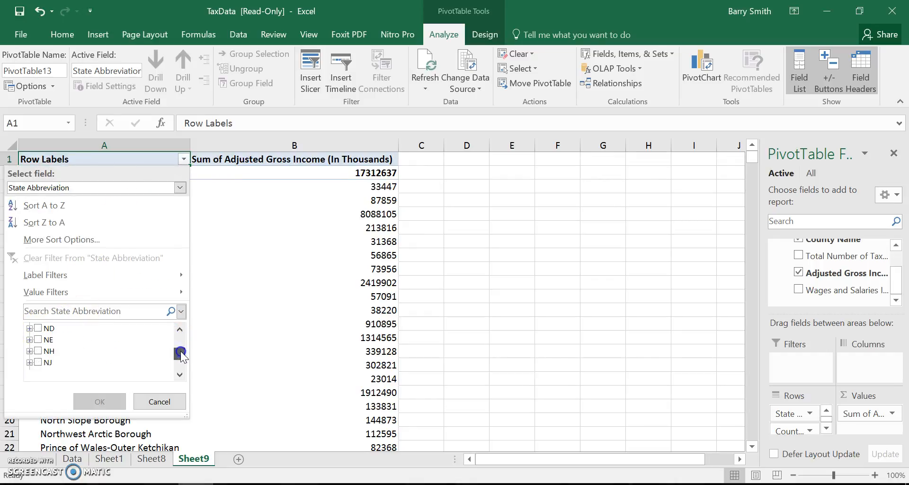
left_click(43, 351)
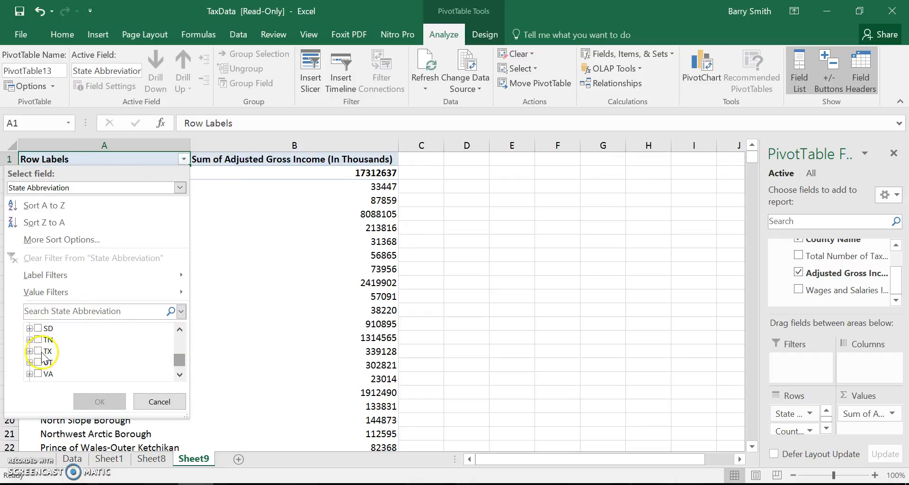
left_click(97, 400)
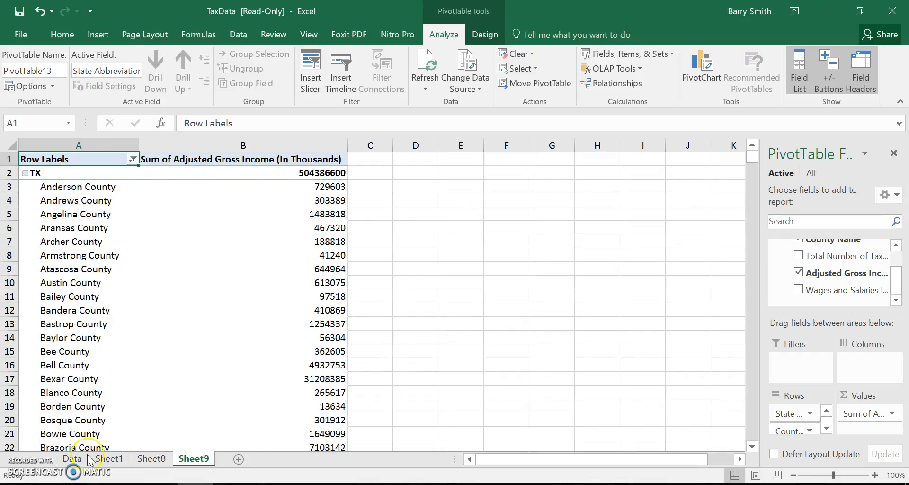
- Reread question 3 on the Data sheet about showing county income as a percentage of the state total
left_click(62, 462)
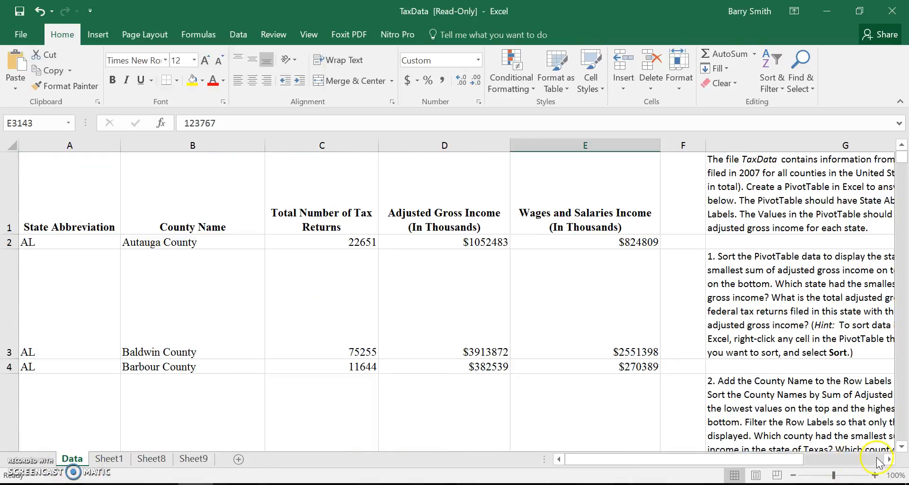
left_click(890, 459)
scroll(373, 355, "down", 3)
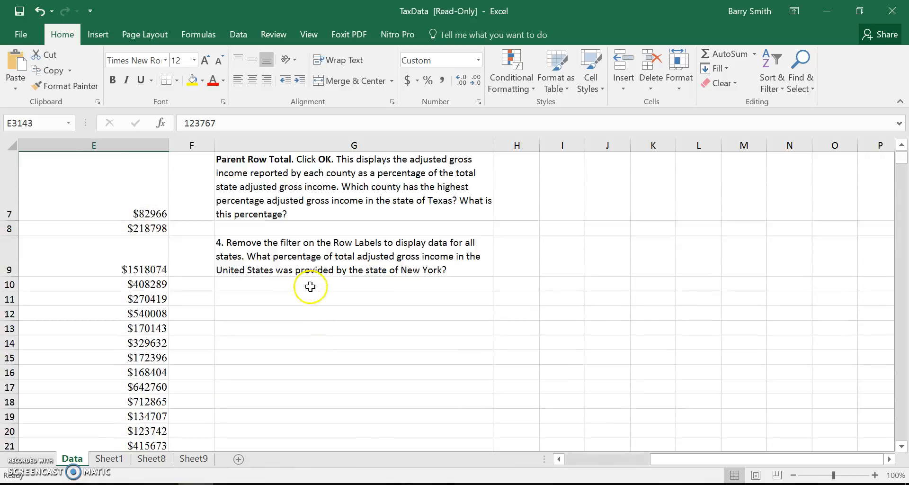
scroll(310, 286, "up", 1)
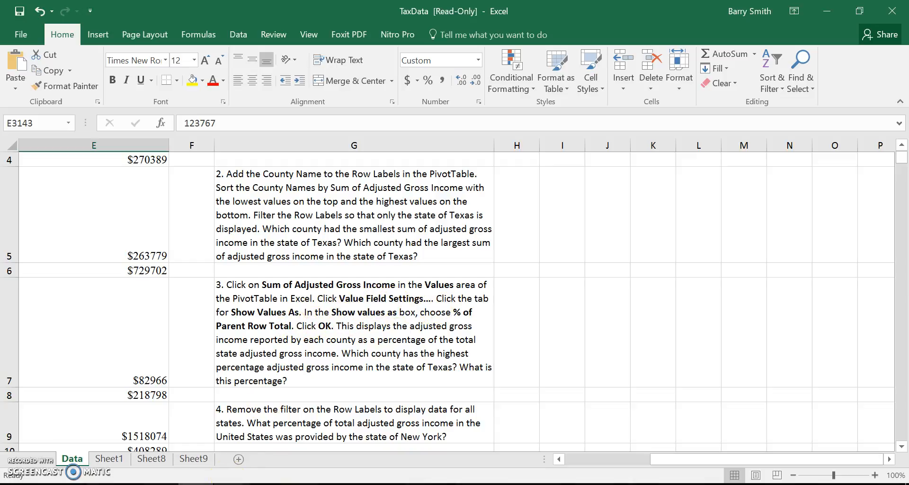
- Show the Sum of Adjusted Gross Income values in the Sheet9 PivotTable as % of Parent Row Total
left_click(188, 462)
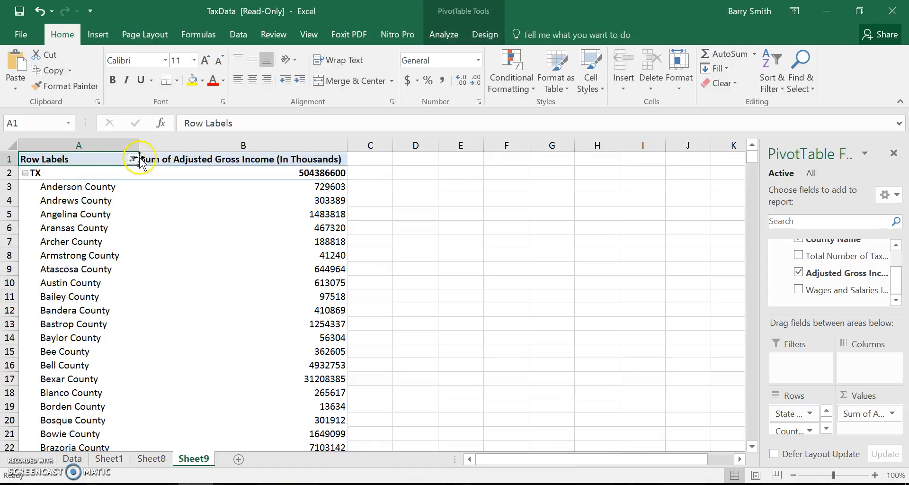
double_click(229, 160)
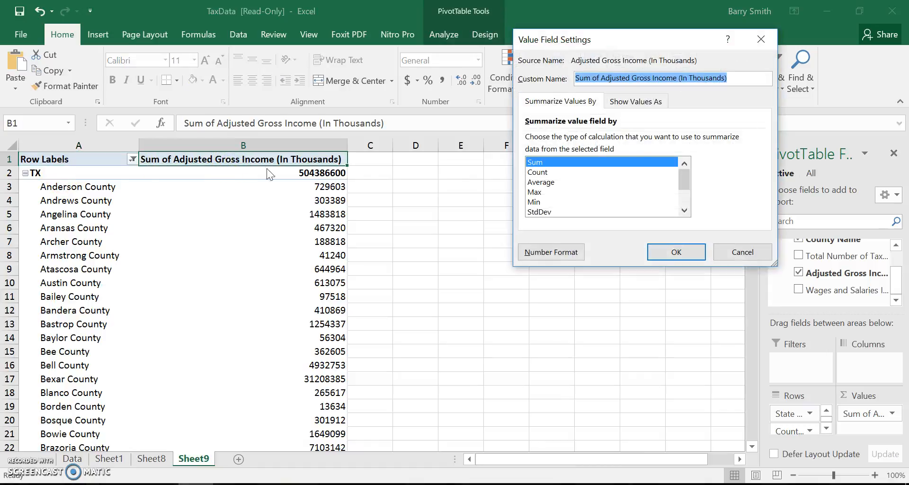
left_click(638, 101)
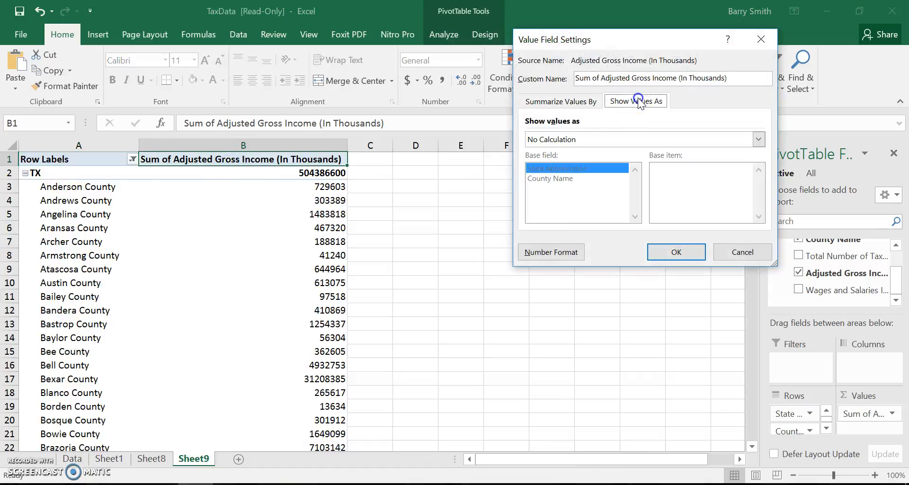
left_click(758, 139)
left_click(567, 201)
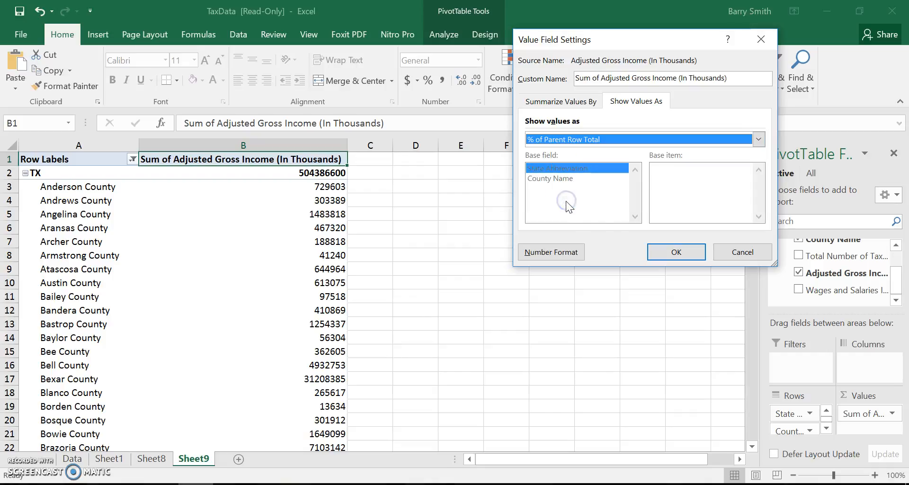
left_click(680, 251)
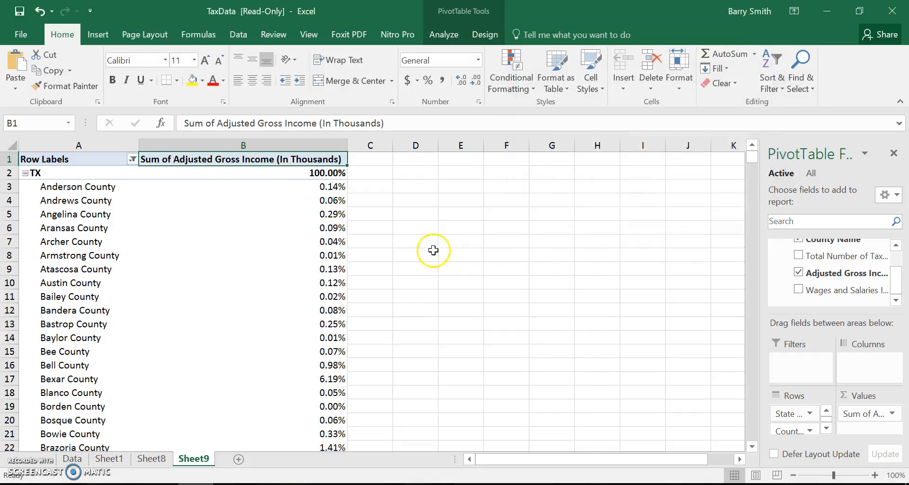
- Sort the Texas counties by their adjusted gross income percentage from smallest to largest
right_click(267, 191)
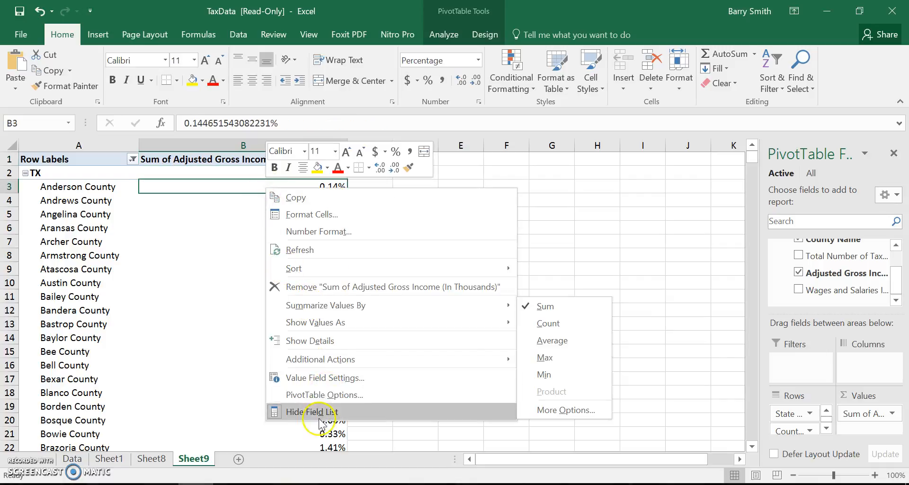
mouse_move(331, 268)
left_click(575, 270)
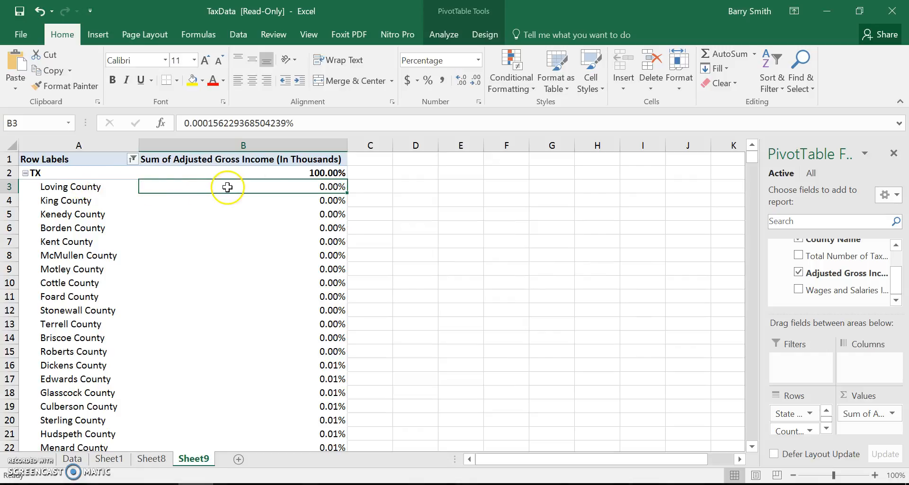
- Sort the Texas counties by their adjusted gross income percentage from largest to smallest
right_click(274, 184)
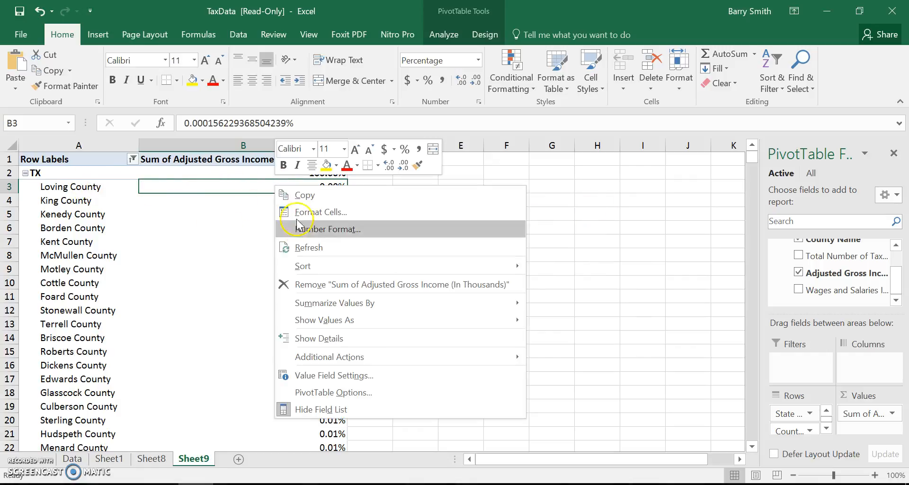
mouse_move(304, 265)
left_click(546, 285)
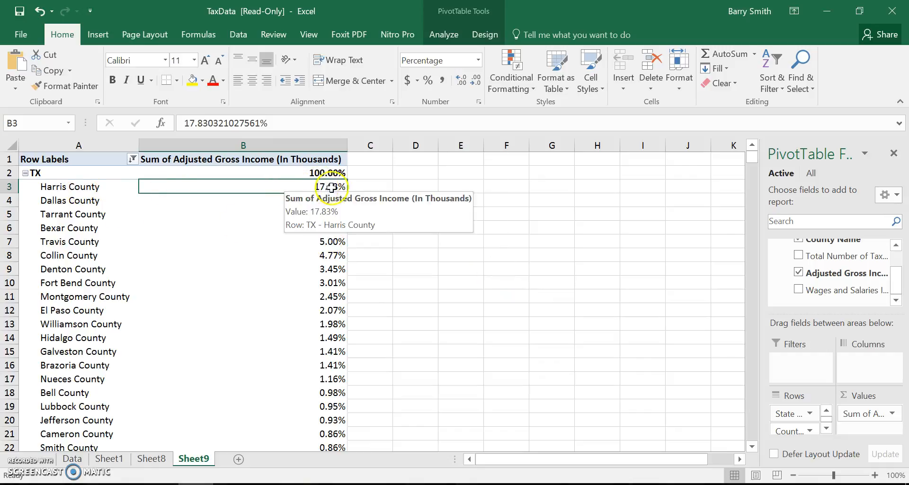
- After reviewing question 4 on the Data sheet, add a new worksheet and start a PivotTable at its cell A1 from a table or range
left_click(71, 459)
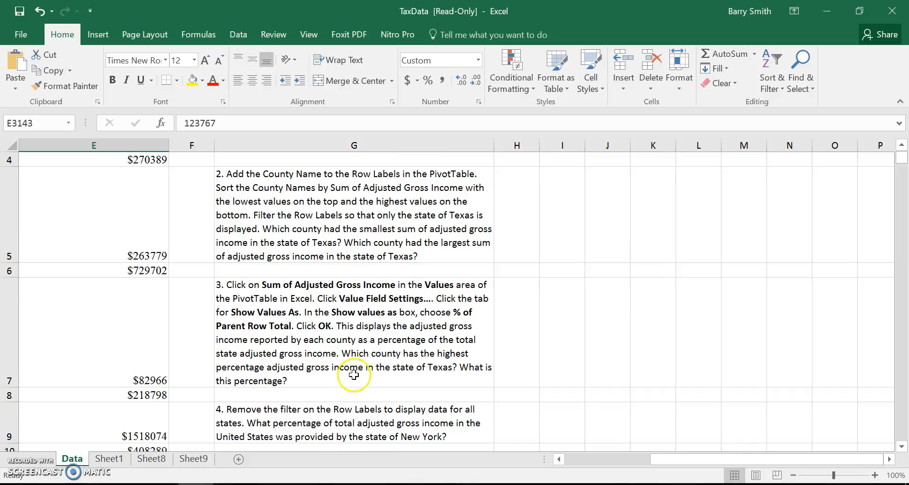
scroll(556, 363, "down", 1)
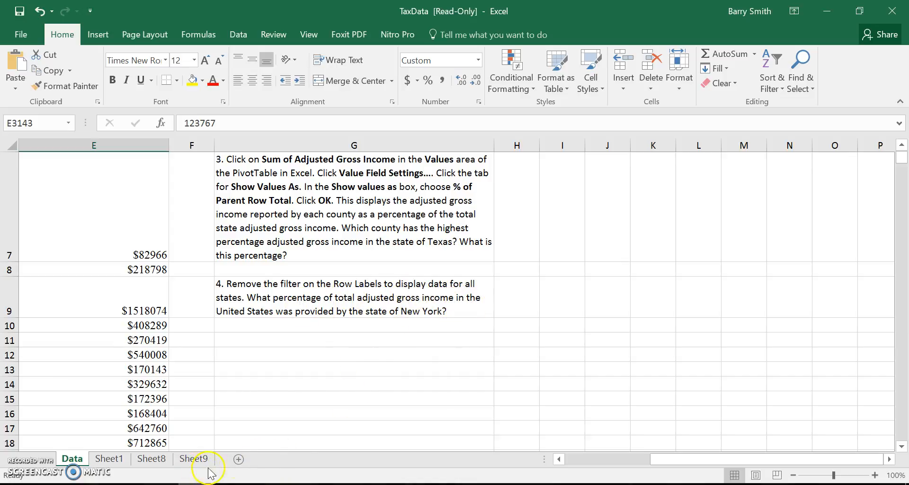
left_click(239, 460)
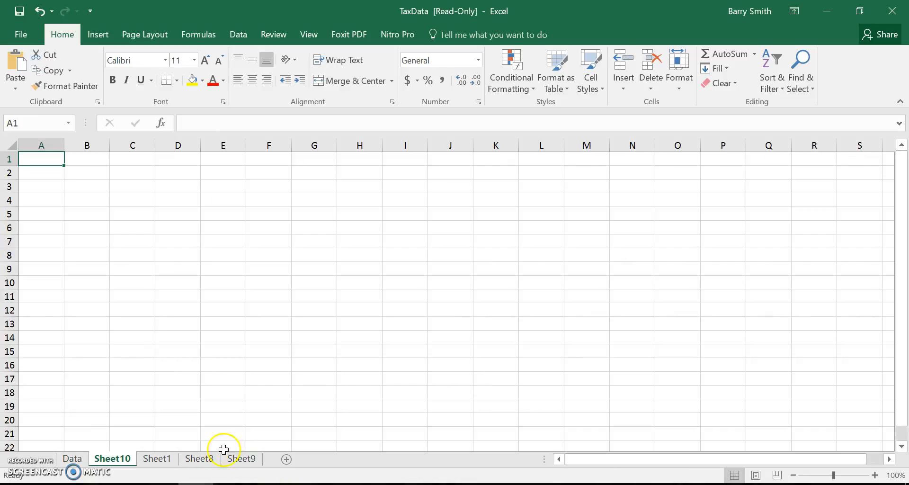
left_click(98, 35)
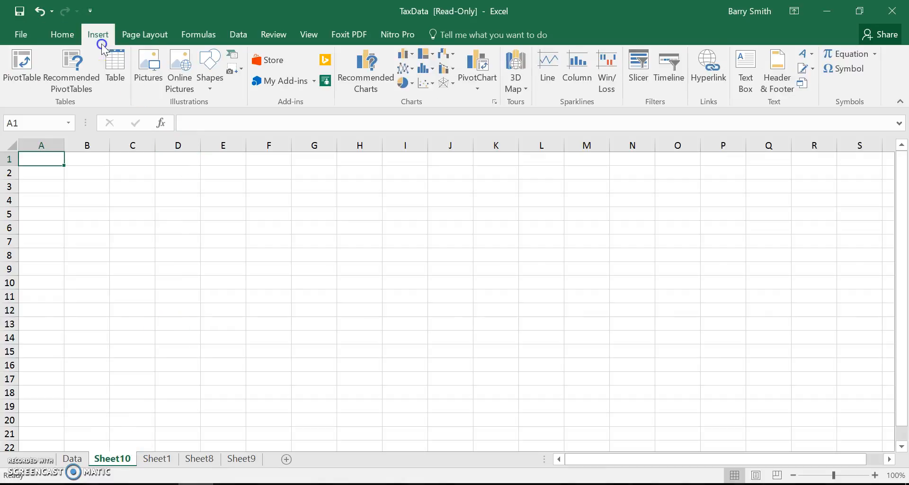
left_click(21, 62)
left_click(548, 65)
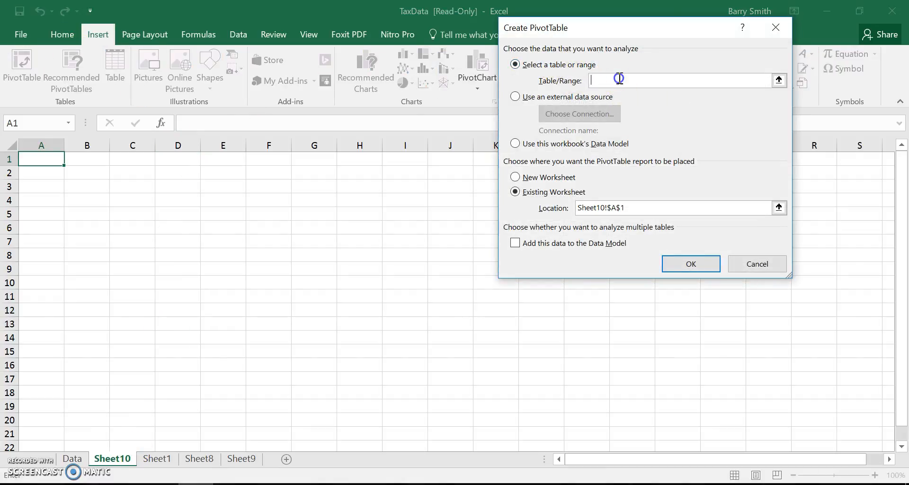
- Set the source range to Data!$A$1:$E$3143, add the data to the Data Model and create the PivotTable
left_click(73, 458)
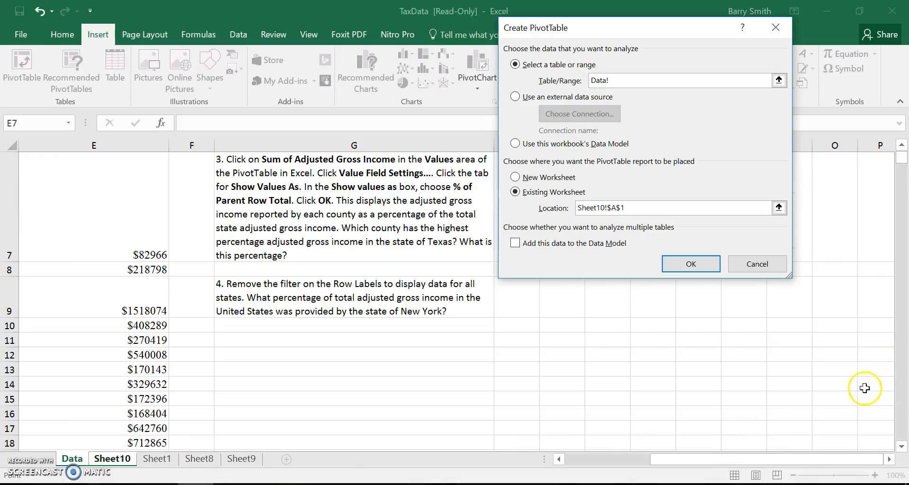
left_click_drag(902, 161, 900, 434)
scroll(360, 339, "up", 3)
left_click(165, 247)
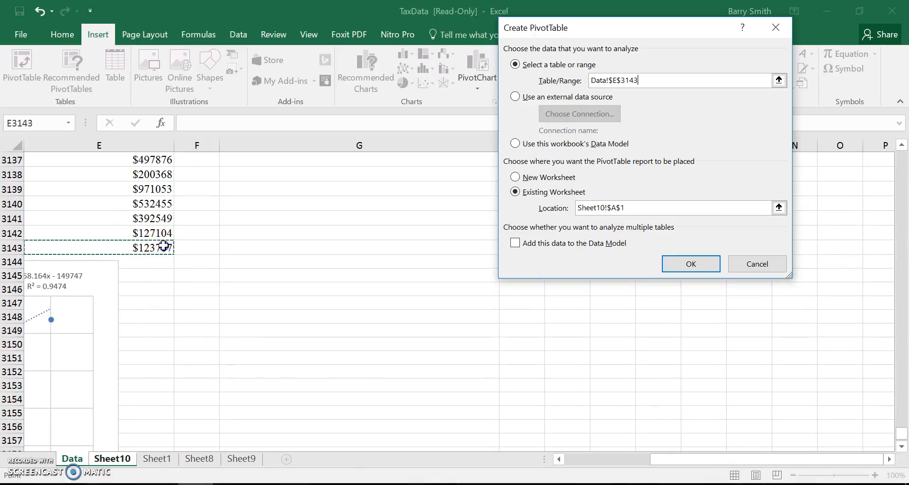
key("ctrl+shift+Home")
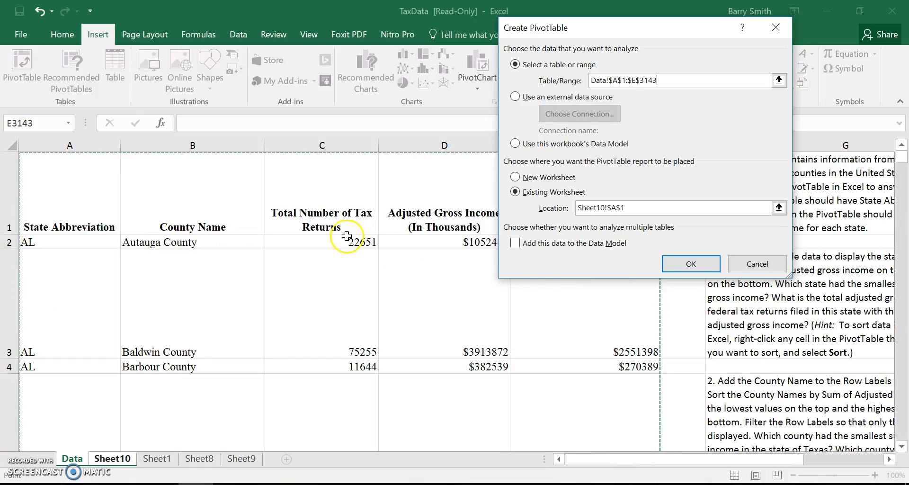
left_click(521, 243)
left_click(668, 260)
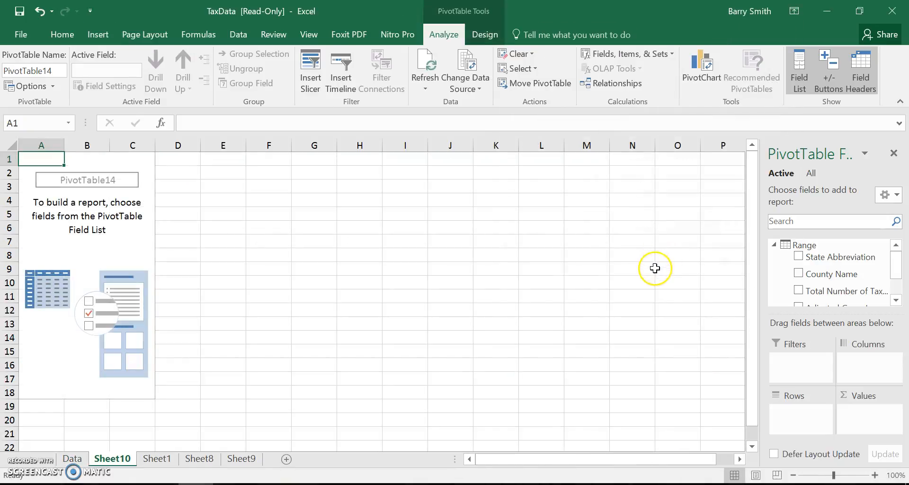
- Add State Abbreviation and County Name as rows and Adjusted Gross Income as the summed value to the Sheet10 PivotTable
left_click(822, 259)
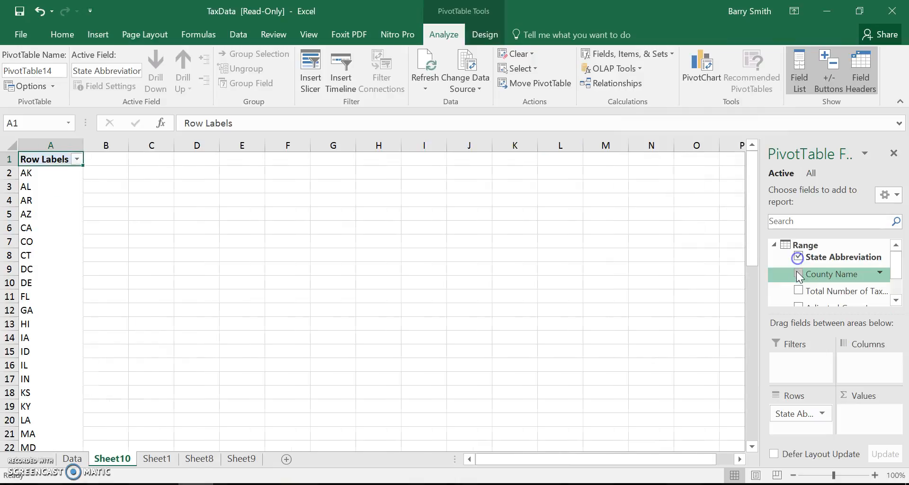
left_click(811, 275)
scroll(814, 284, "down", 1)
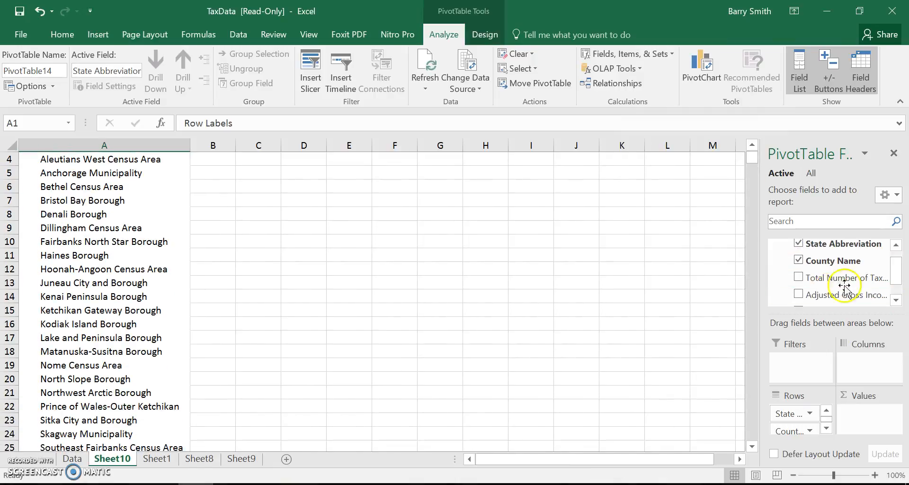
left_click(801, 294)
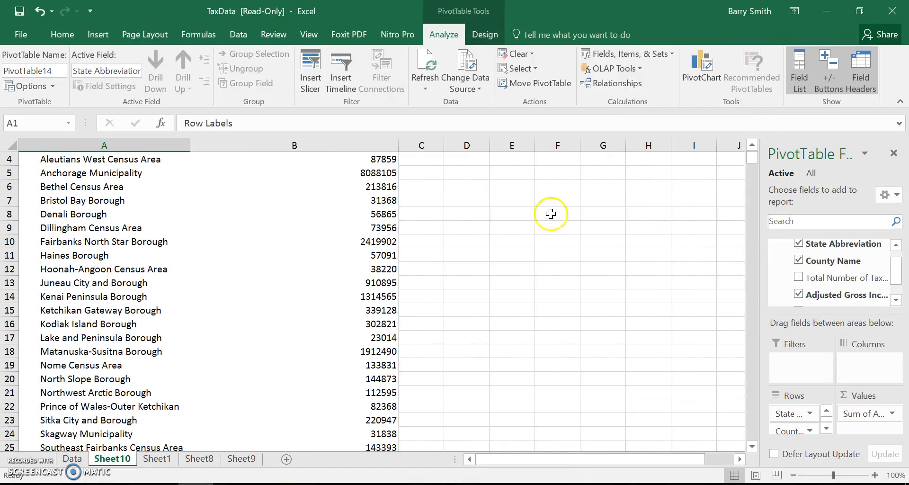
- Show the Sum of Adjusted Gross Income values in the Sheet10 PivotTable as % of Parent Row Total
scroll(337, 201, "up", 1)
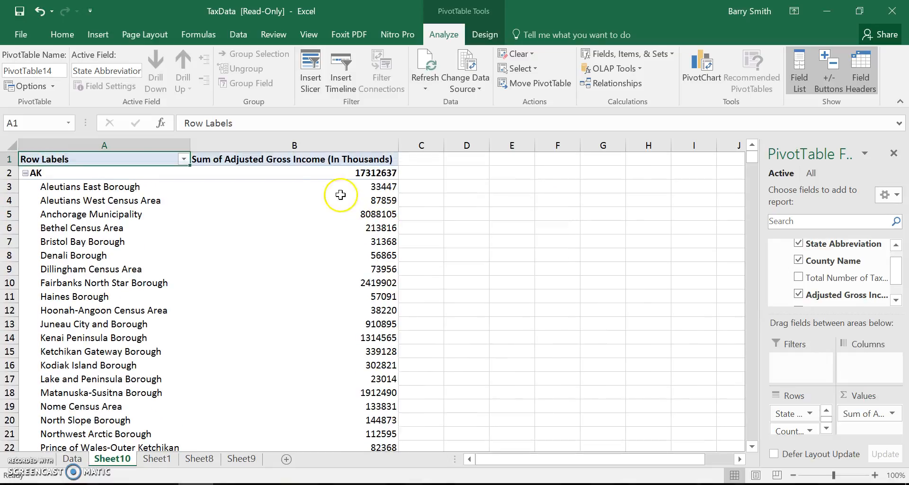
double_click(312, 161)
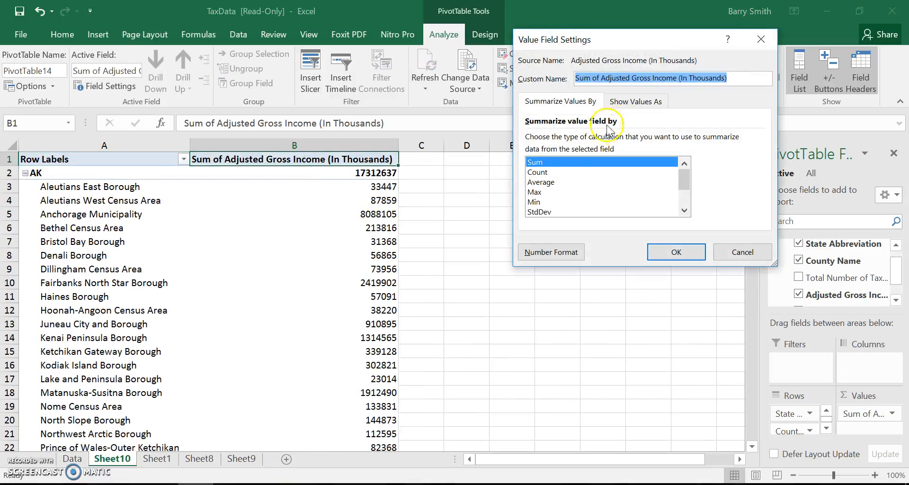
left_click(640, 101)
left_click(651, 139)
left_click(590, 202)
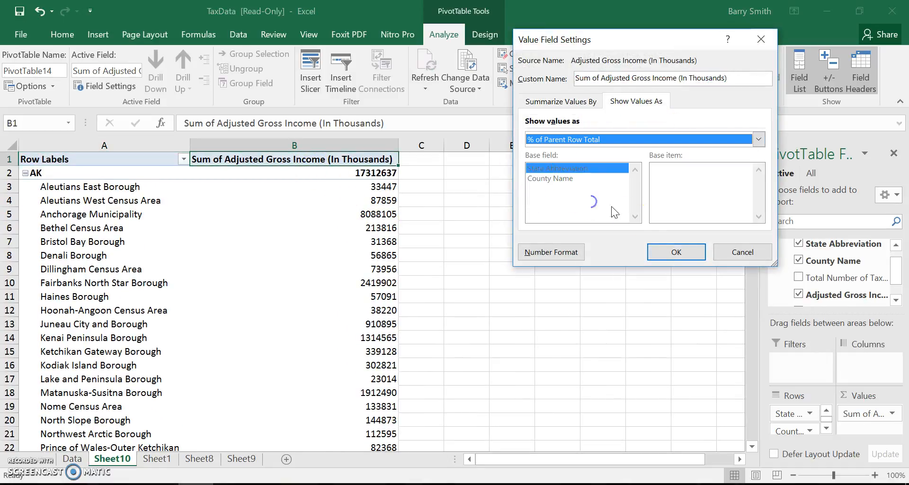
left_click(688, 262)
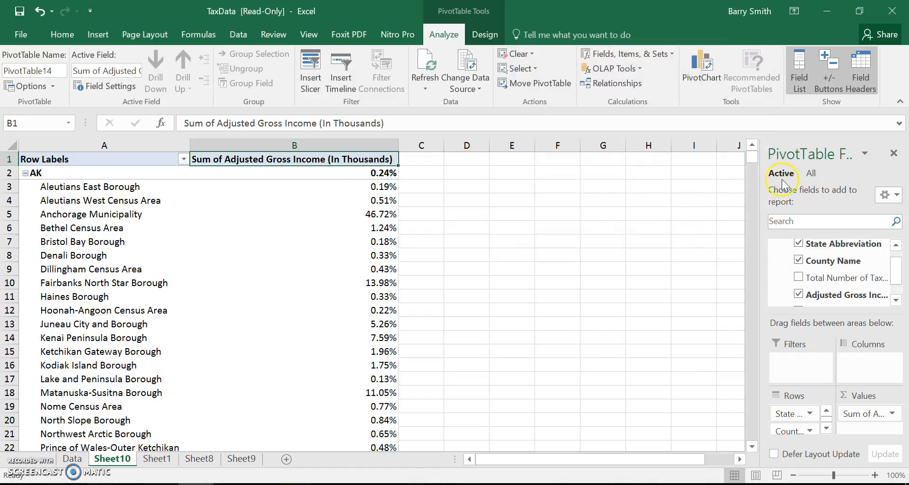
- Find the NY state row in the Sheet10 PivotTable and select its adjusted gross income percentage
left_click_drag(755, 157, 752, 259)
scroll(564, 294, "down", 20)
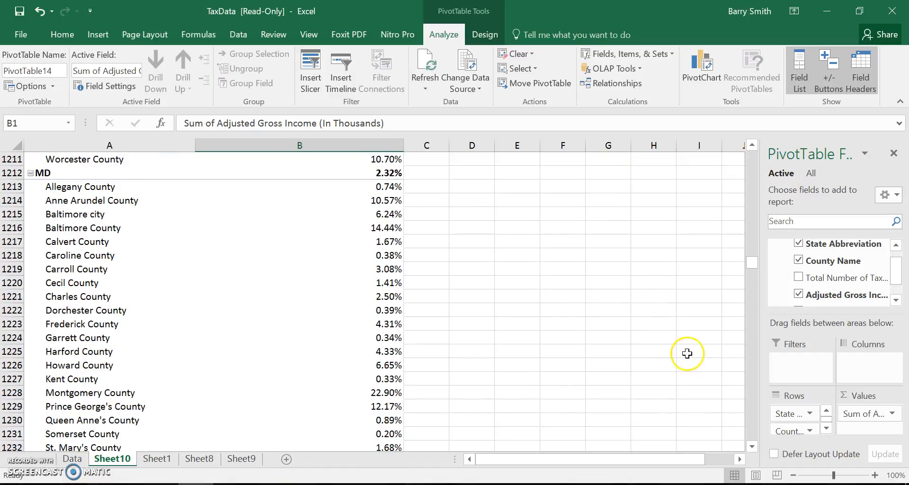
scroll(683, 355, "down", 20)
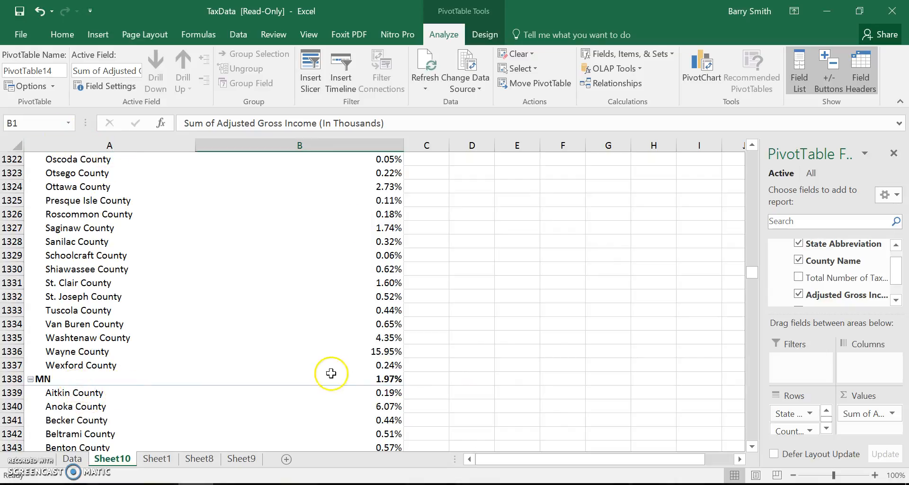
left_click_drag(753, 269, 755, 293)
scroll(706, 300, "up", 3)
scroll(711, 312, "down", 9)
scroll(724, 331, "down", 20)
scroll(737, 359, "down", 20)
scroll(732, 357, "down", 20)
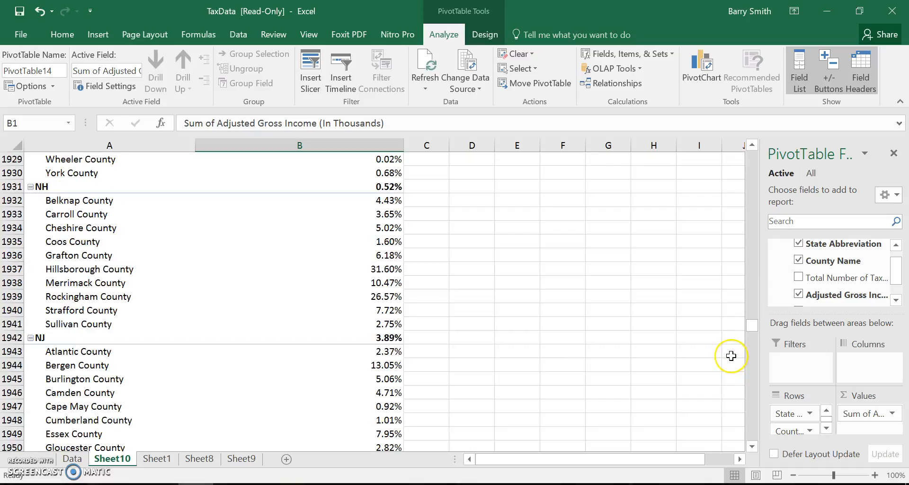
scroll(732, 356, "down", 20)
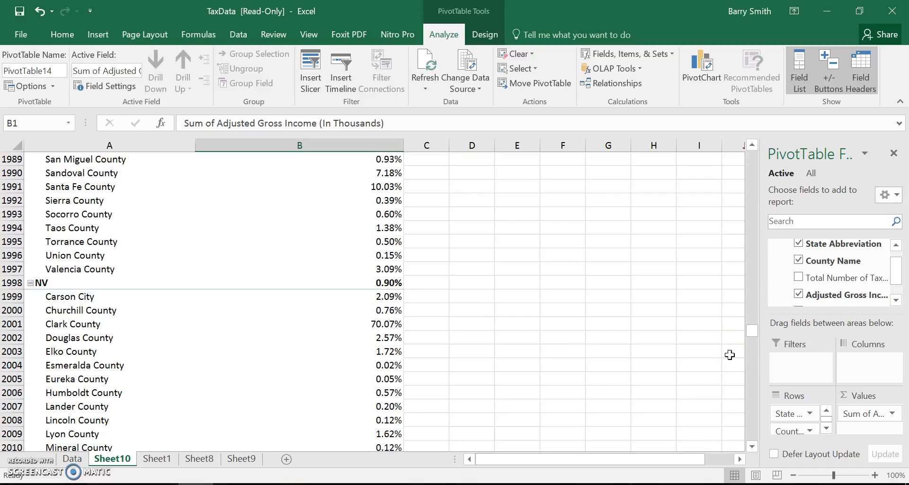
scroll(659, 364, "down", 7)
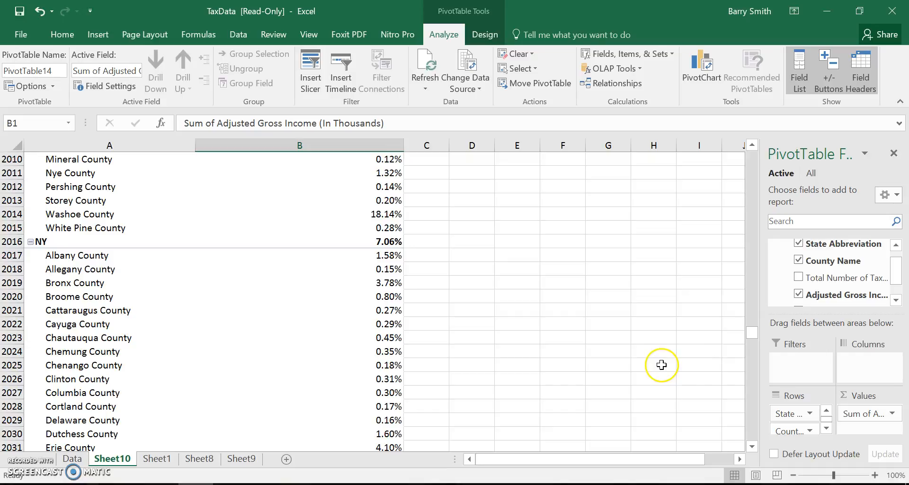
left_click(393, 242)
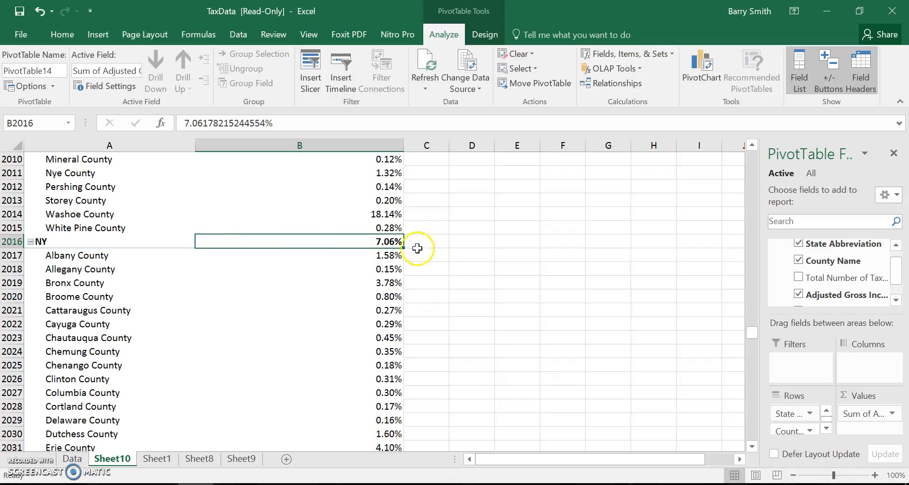
- Return to the Data sheet and reread questions 3 and 4 in column G
left_click(72, 458)
left_click_drag(767, 460, 800, 460)
scroll(763, 374, "down", 3)
scroll(715, 268, "up", 1)
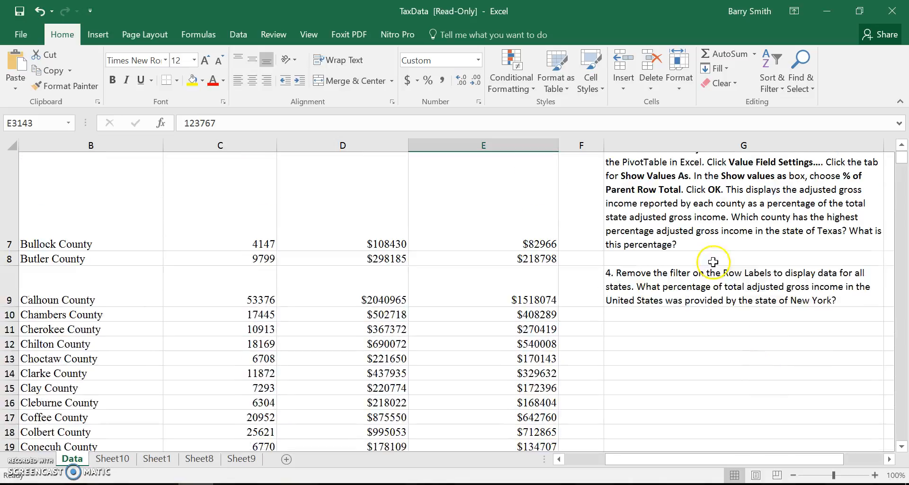
scroll(713, 275, "up", 1)
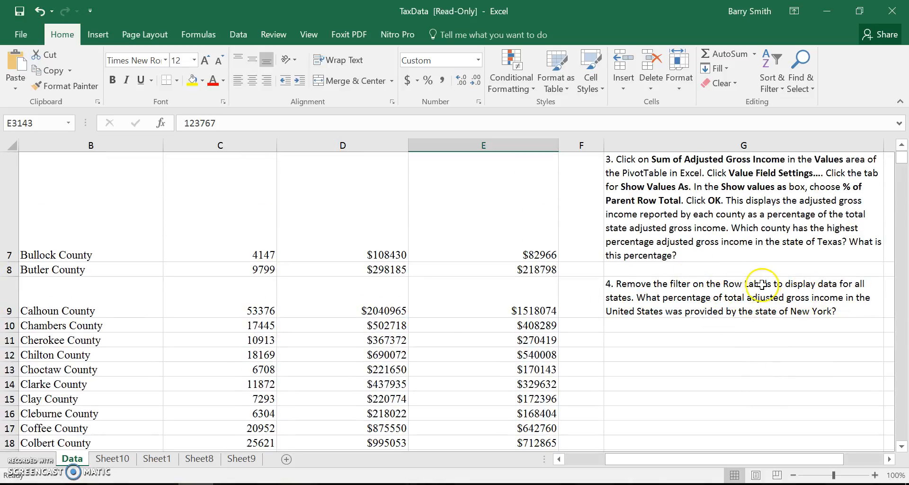
- Review the PivotTables on Sheet1, Sheet8 and Sheet9, and the Adjusted Gross Income scatter chart below the table on the Data sheet
left_click(157, 459)
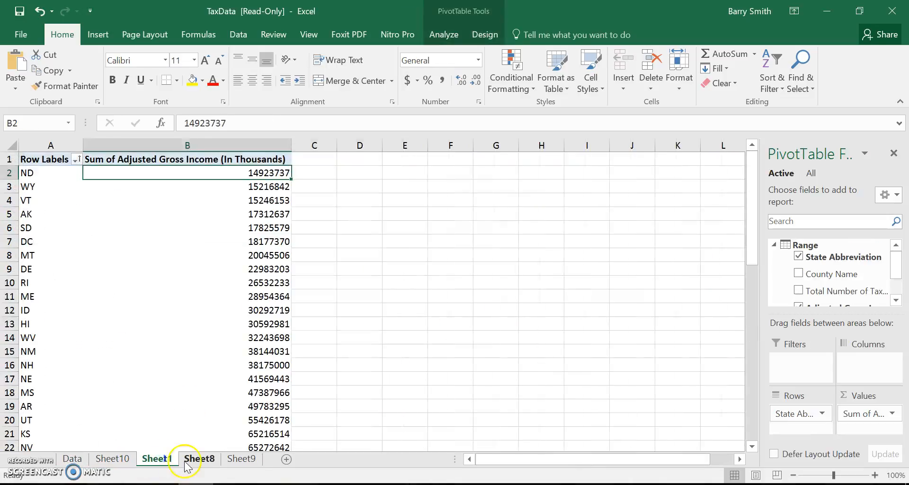
left_click(190, 459)
left_click(233, 460)
left_click(80, 459)
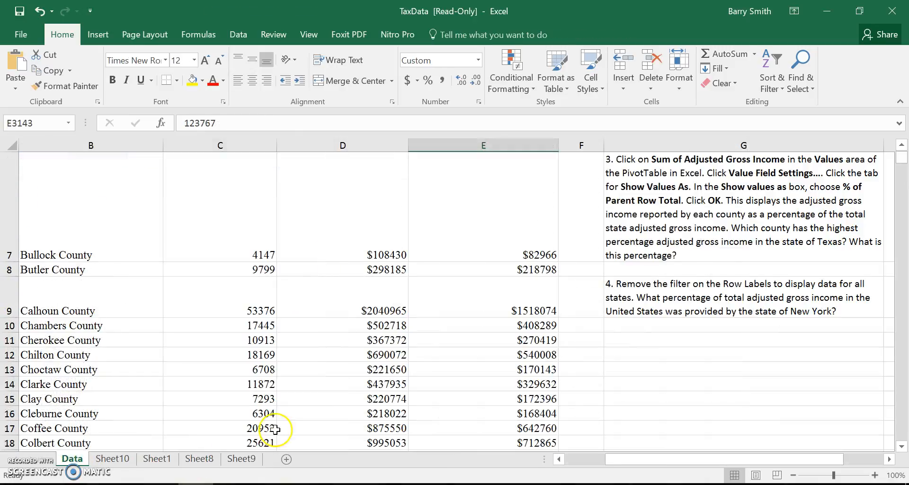
left_click_drag(901, 156, 905, 438)
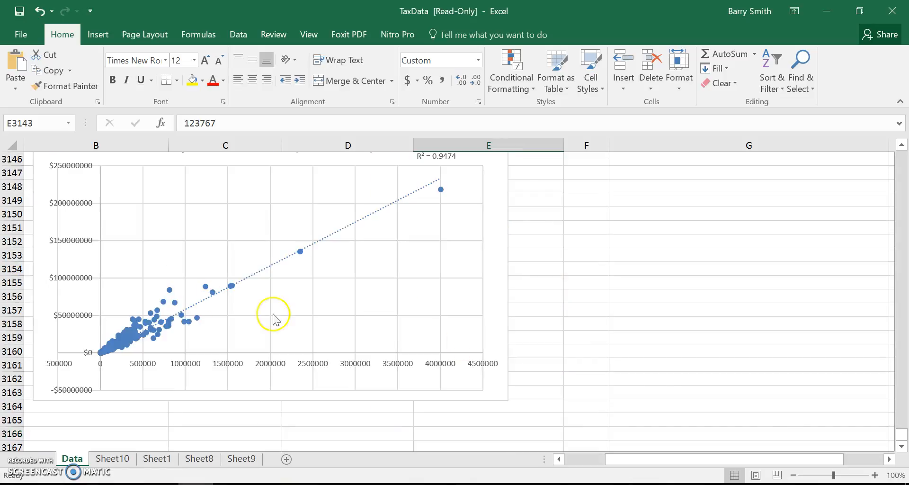
scroll(124, 397, "up", 1)
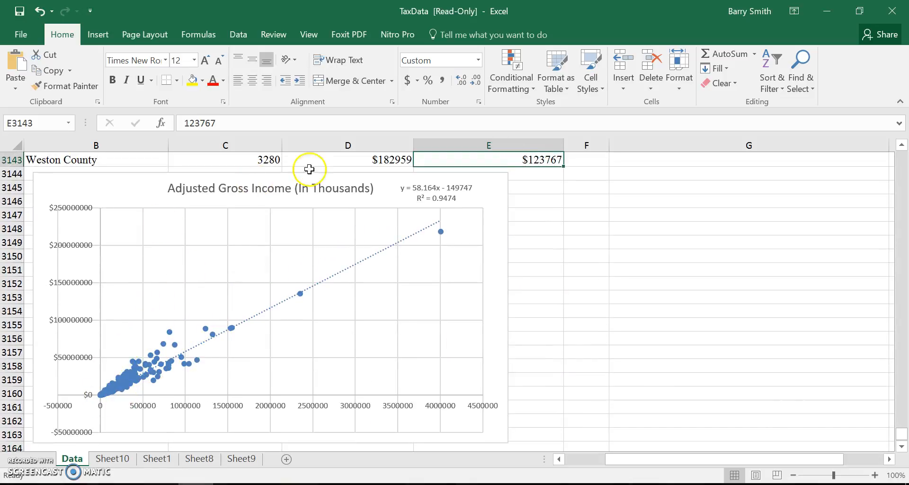